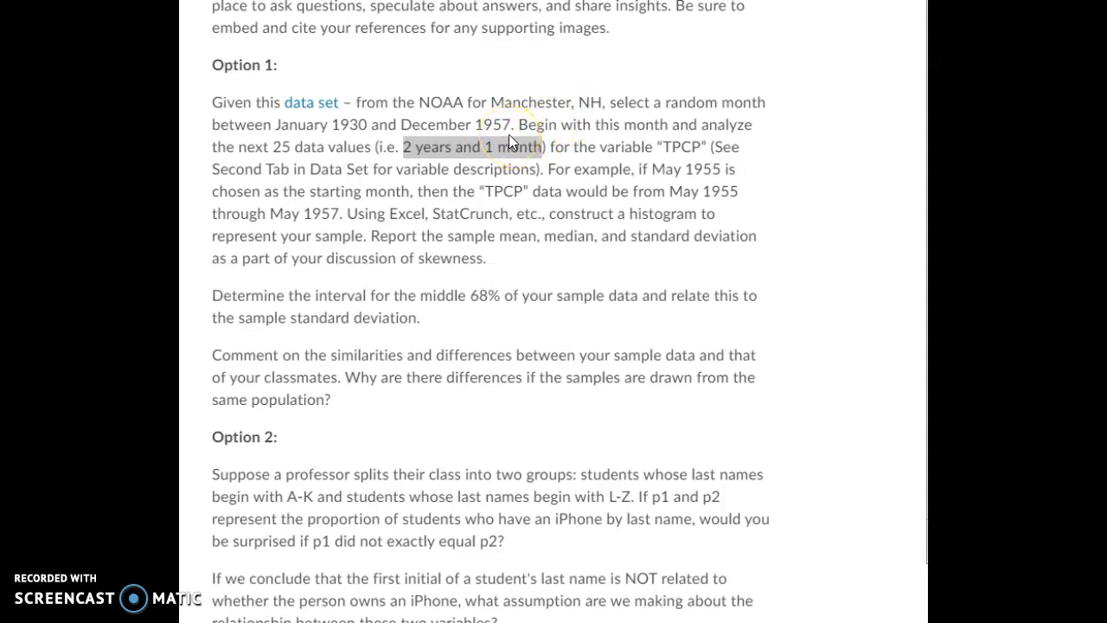
Read the Option 1 instructions about the starting month, the 2 years and 1 month span, and the variable "TPCP"
double_click(645, 125)
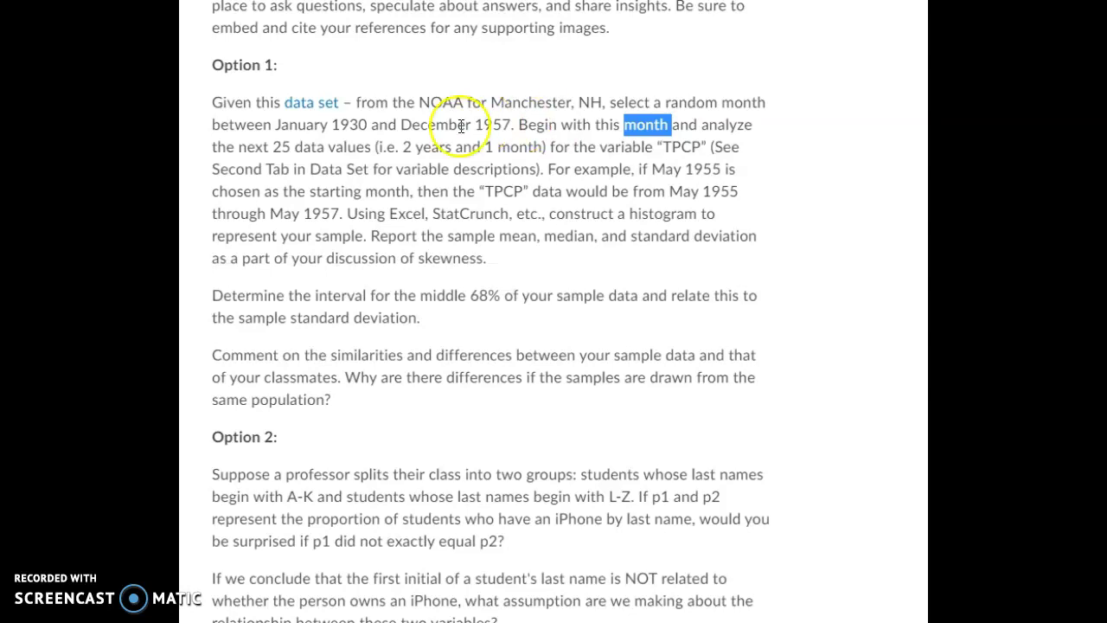
left_click_drag(403, 147, 533, 149)
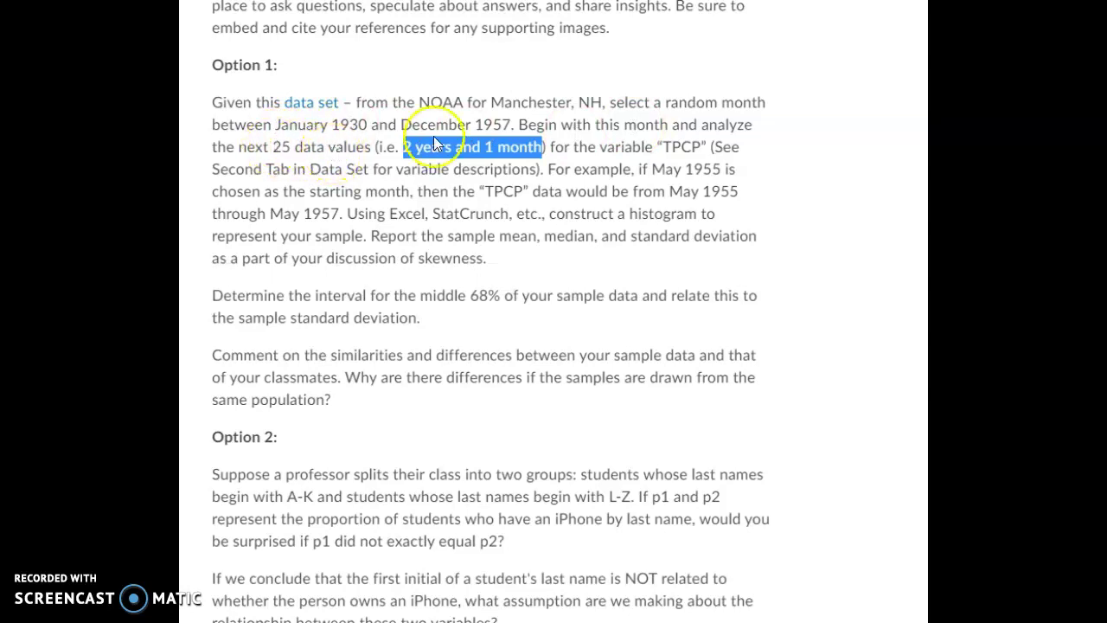
left_click_drag(663, 147, 702, 146)
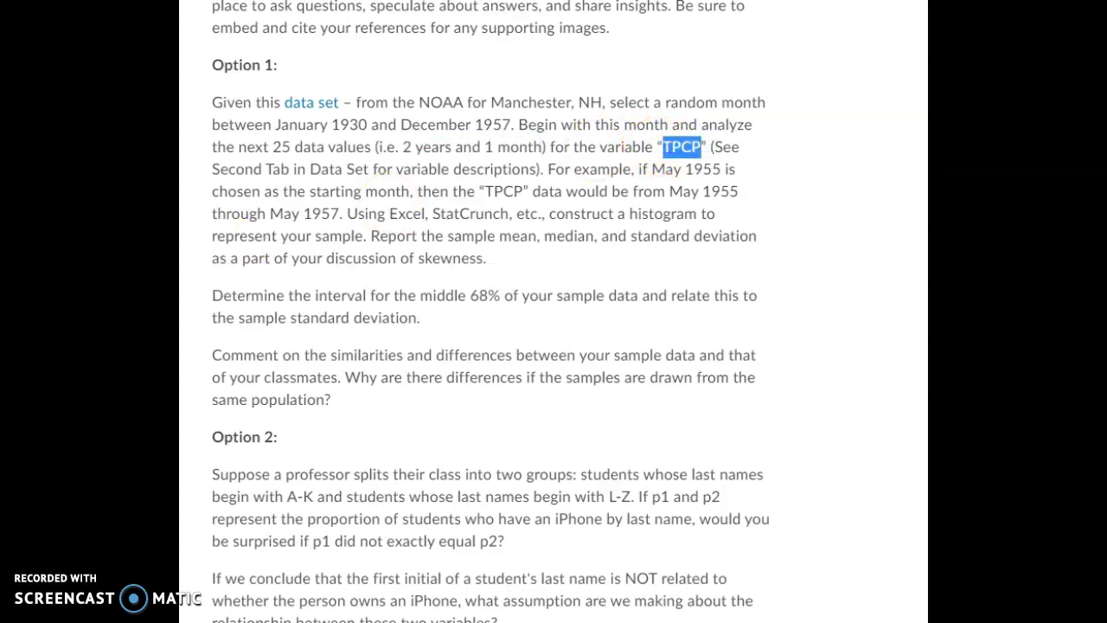
Open the linked data set, check the TPCP description on the Variables sheet, and return to the Data sheet
left_click(298, 104)
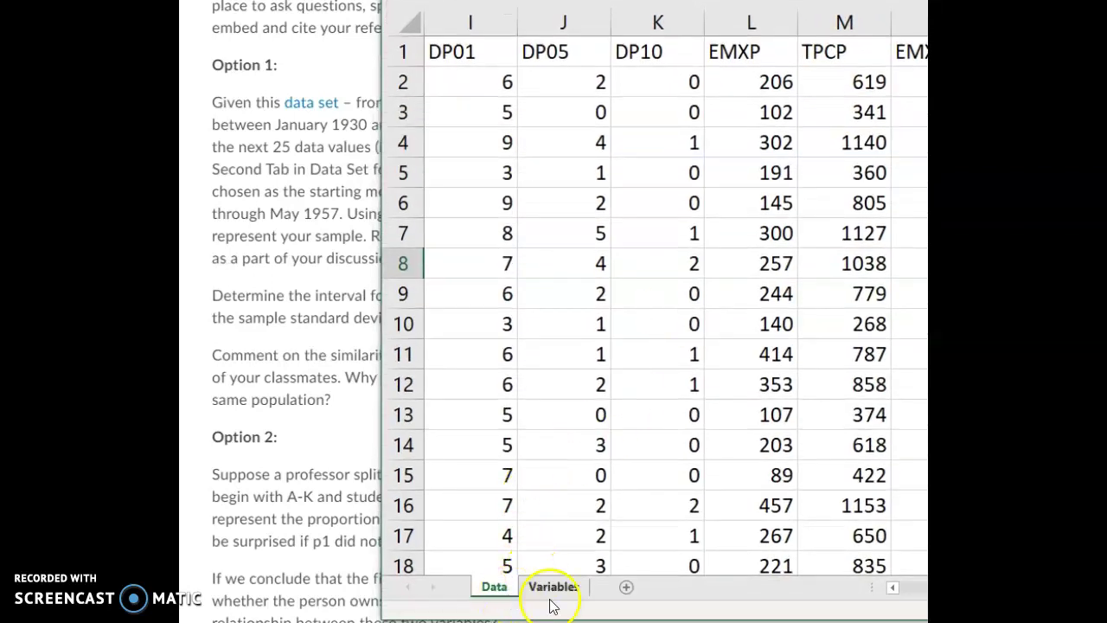
left_click(547, 589)
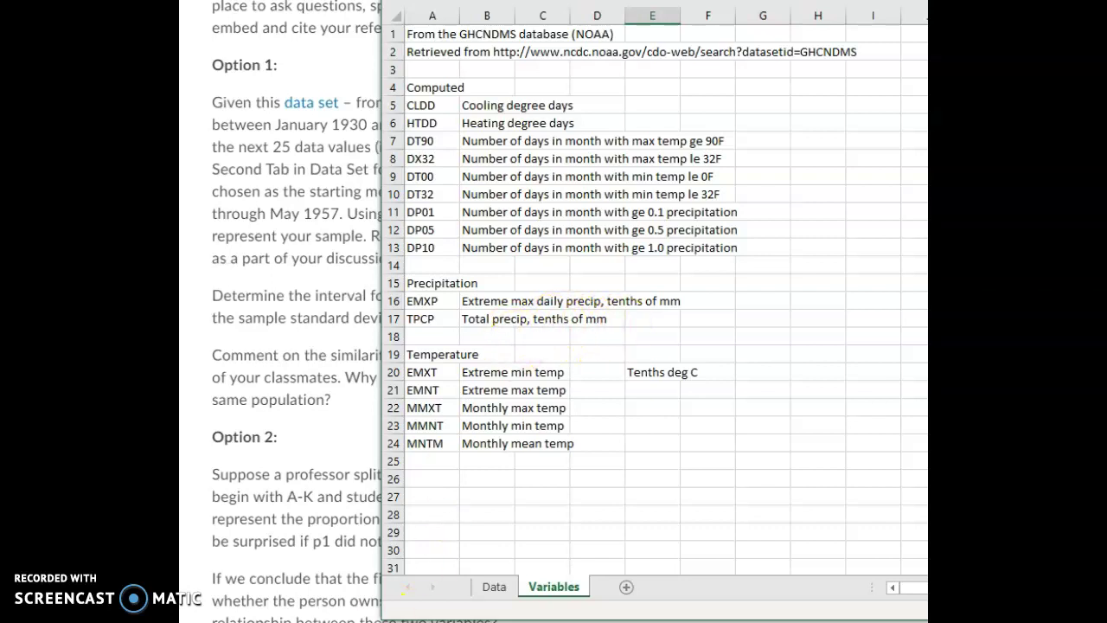
key("ctrl+Page_Up")
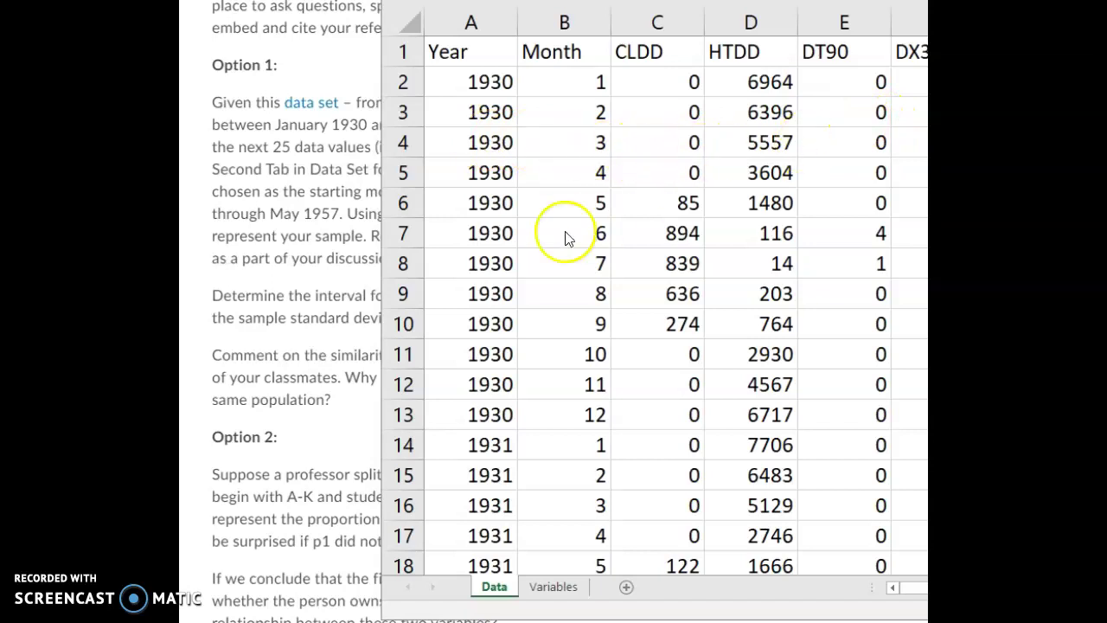
Choose November 1952 as the random starting month by selecting its Month cell, B275, on the Data sheet
left_click(424, 263)
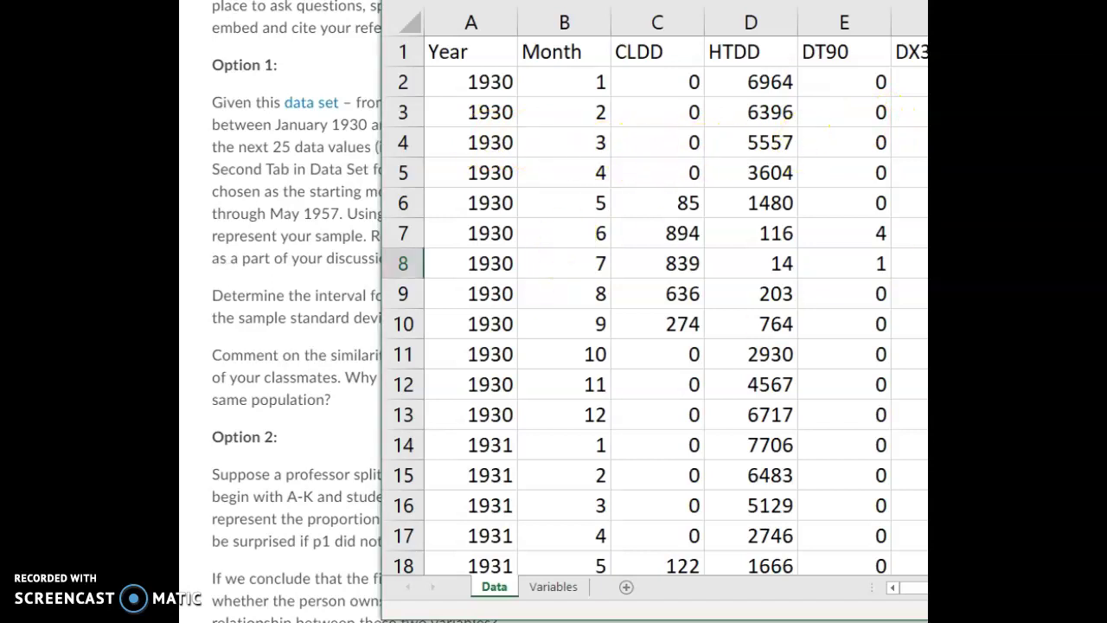
scroll(655, 304, "down", 20)
scroll(655, 305, "up", 4)
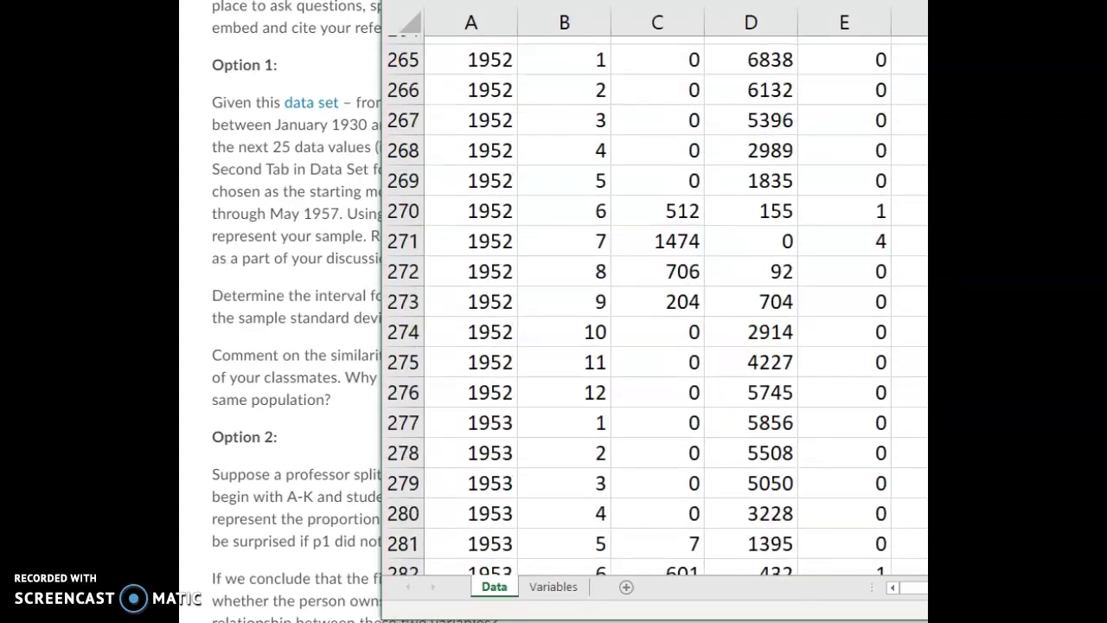
left_click(576, 363)
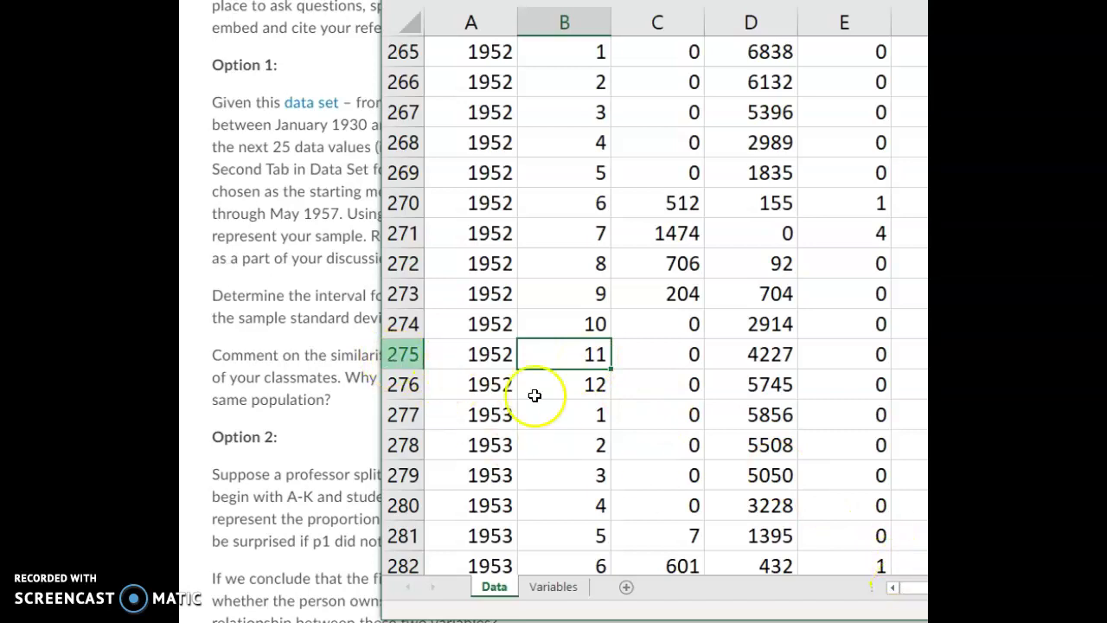
Identify the TPCP column and copy its 25 consecutive values starting with November 1952 in row 275
left_click_drag(919, 596, 919, 595)
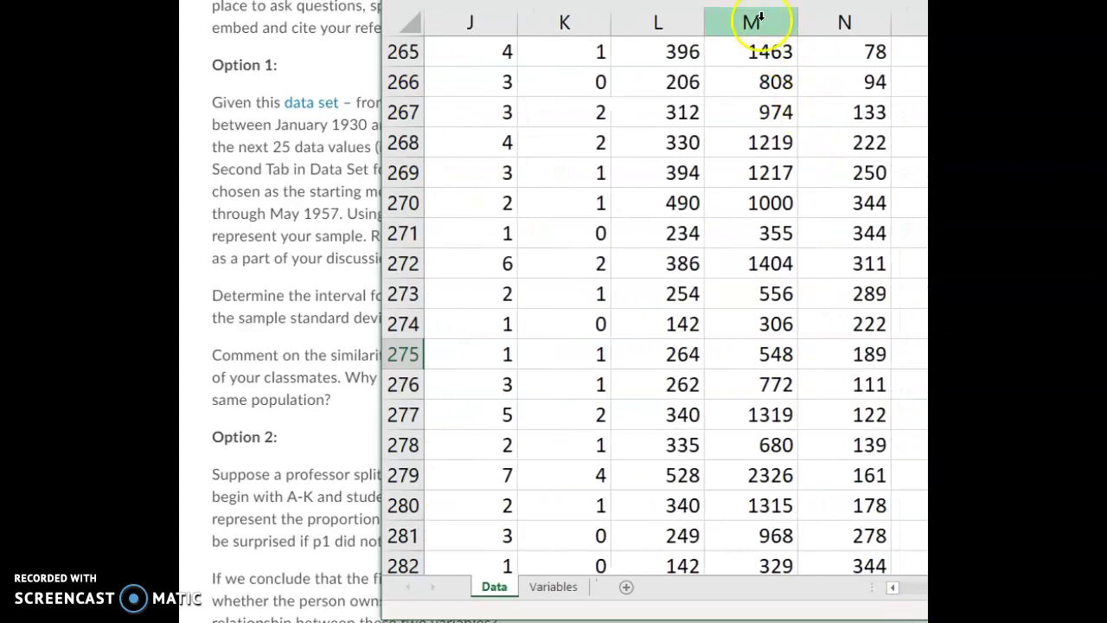
scroll(713, 74, "up", 20)
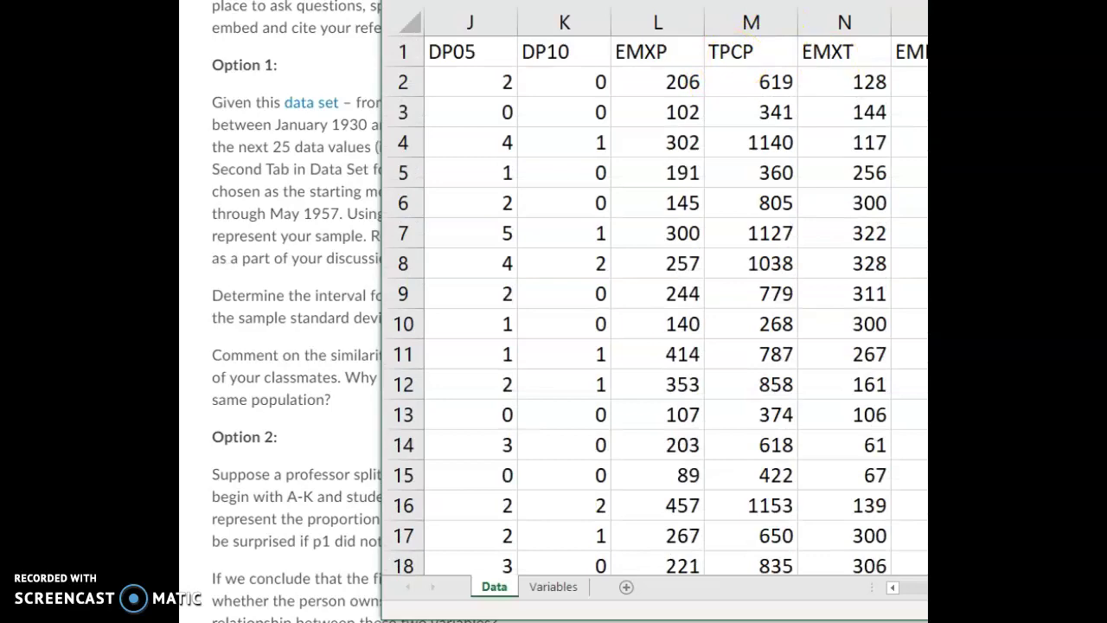
scroll(657, 303, "down", 20)
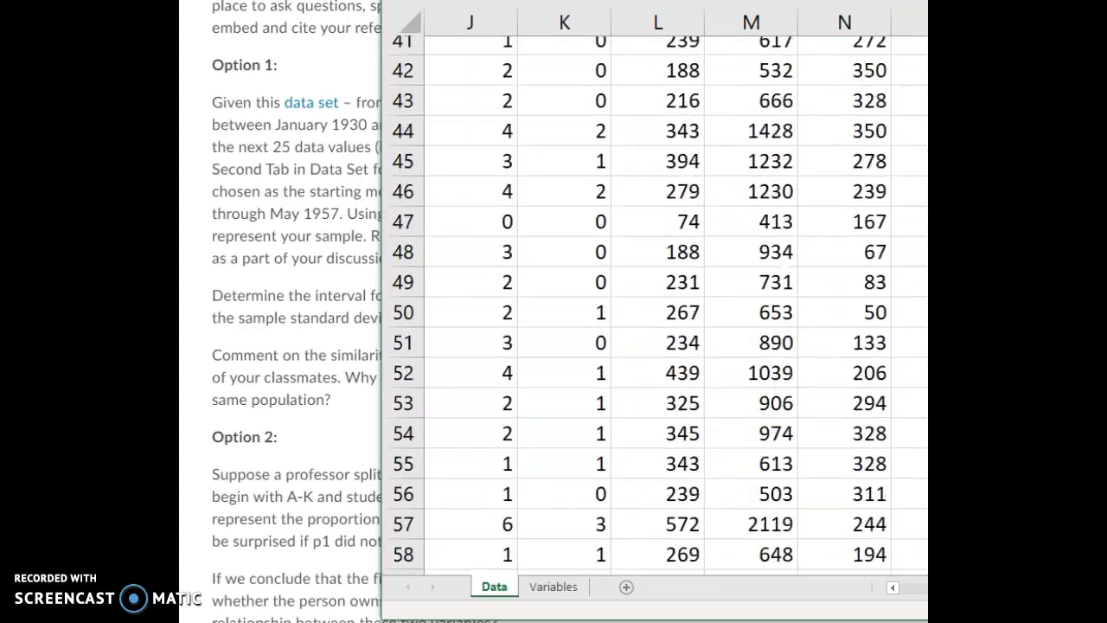
scroll(657, 302, "down", 20)
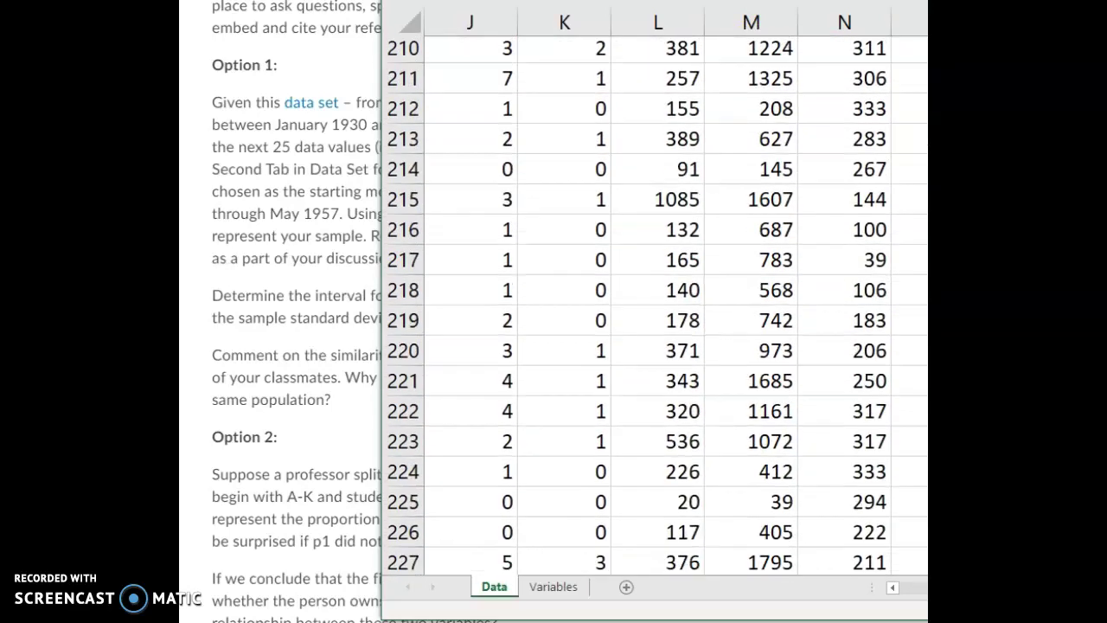
scroll(658, 303, "down", 10)
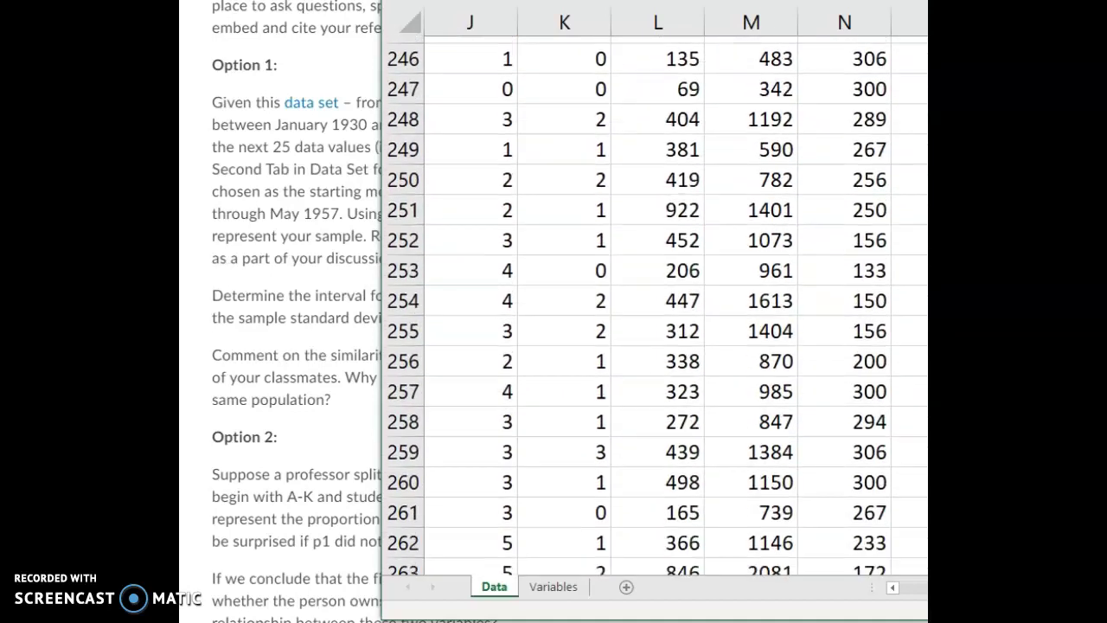
scroll(658, 303, "down", 6)
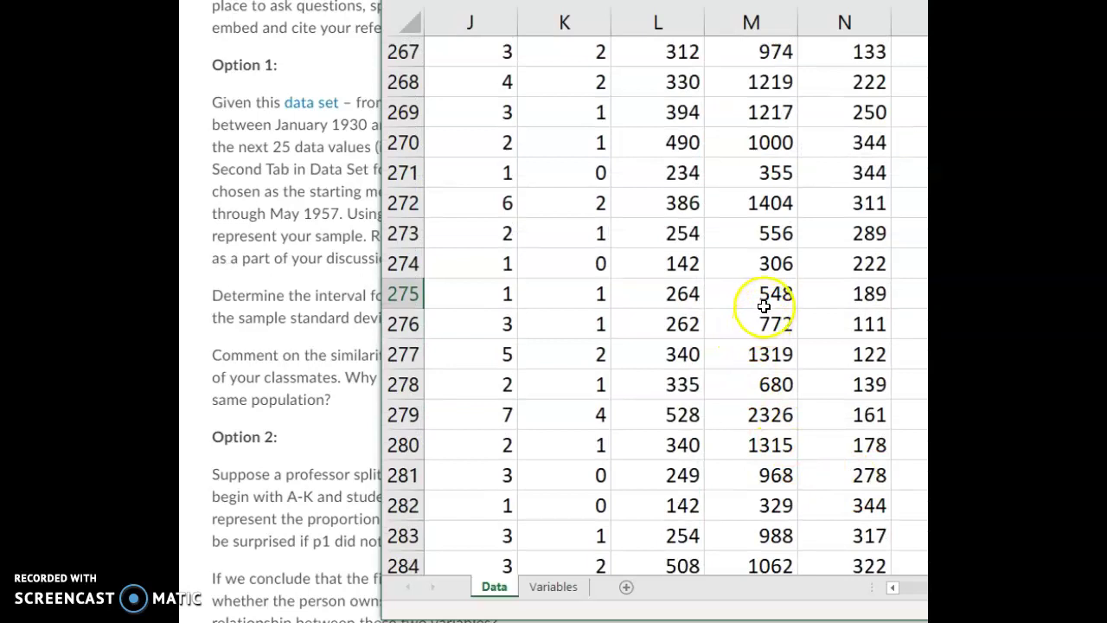
left_click_drag(765, 300, 767, 264)
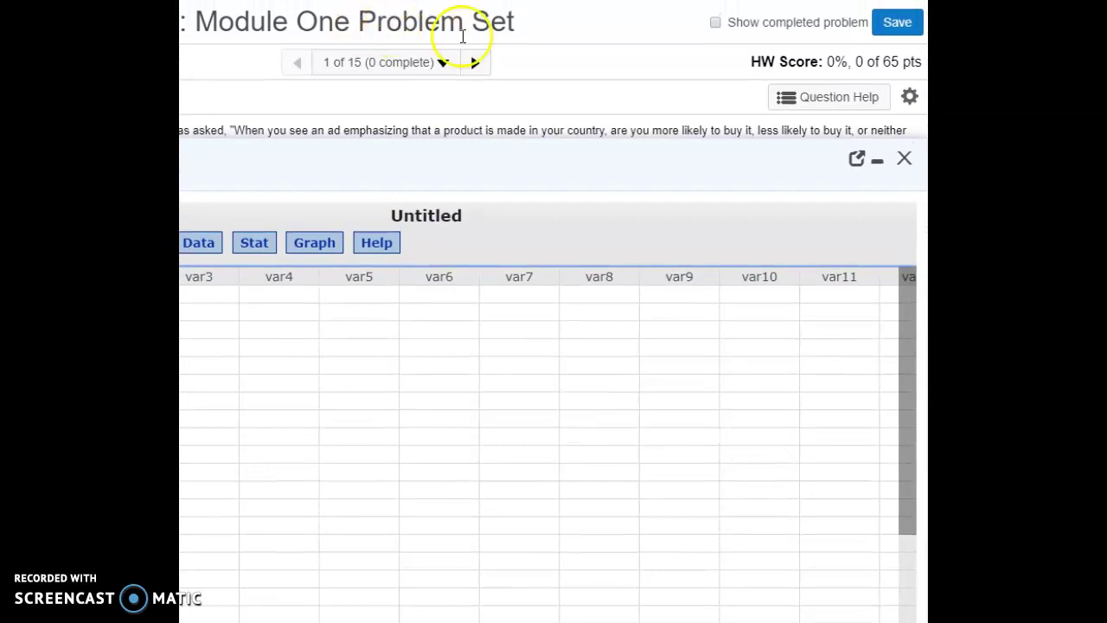
Switch to the StatCrunch spreadsheet and paste the 25 copied TPCP values into var1, starting at row 1
left_click(857, 101)
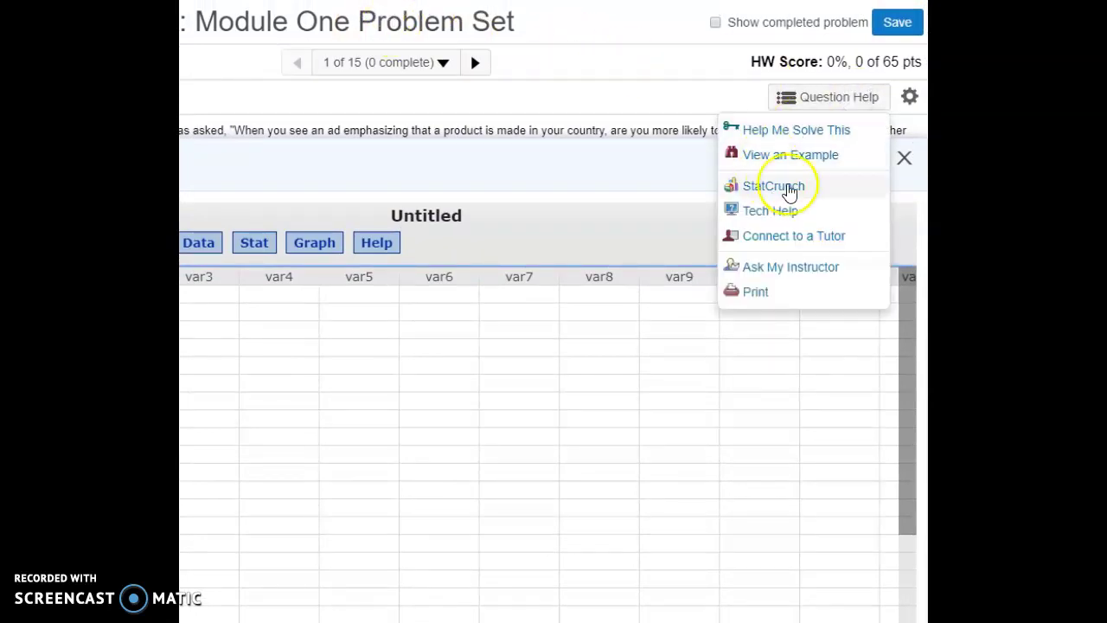
left_click(475, 48)
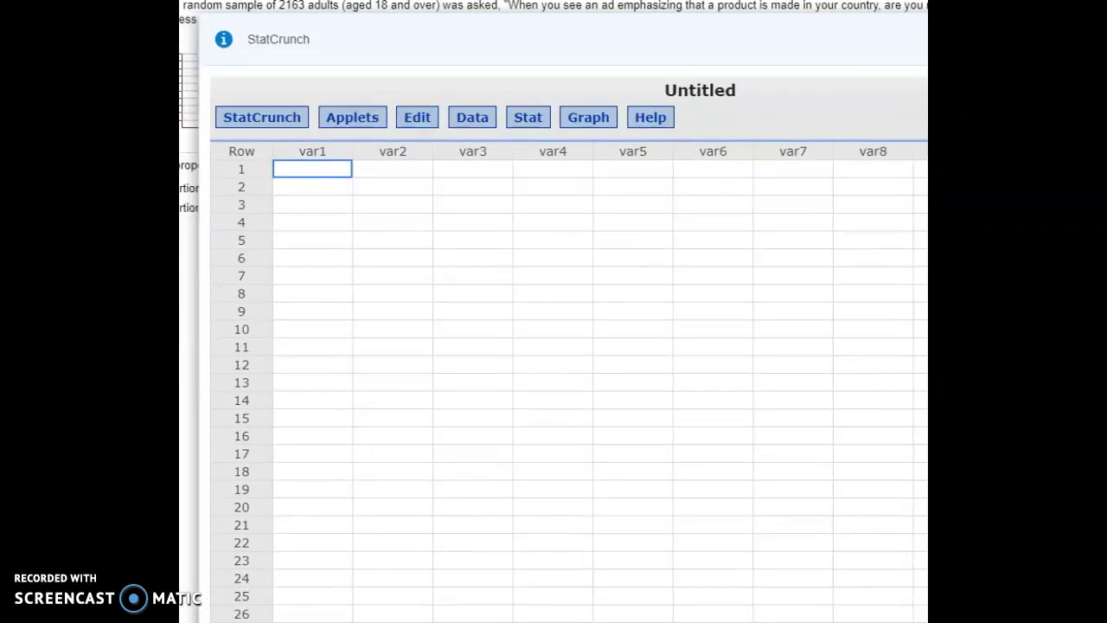
left_click(299, 165)
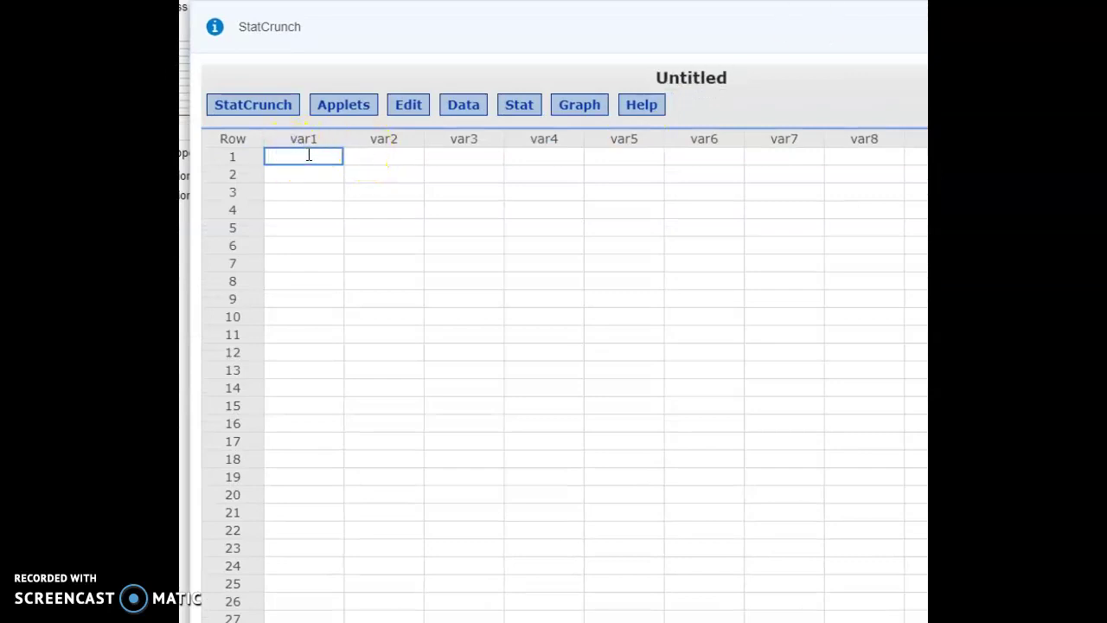
key("ctrl+v")
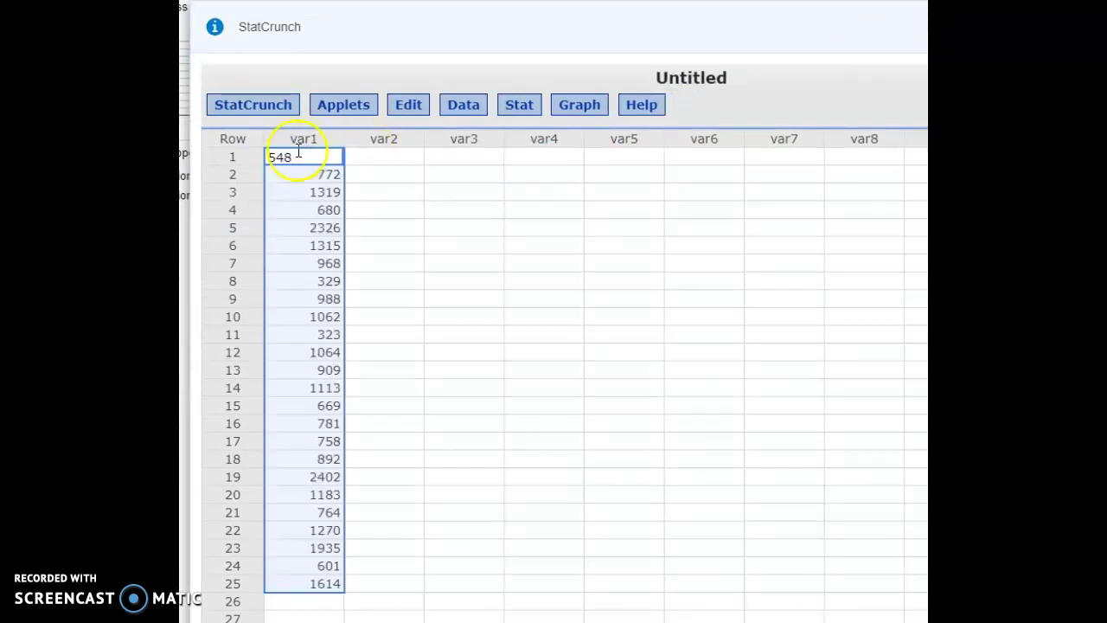
left_click(381, 175)
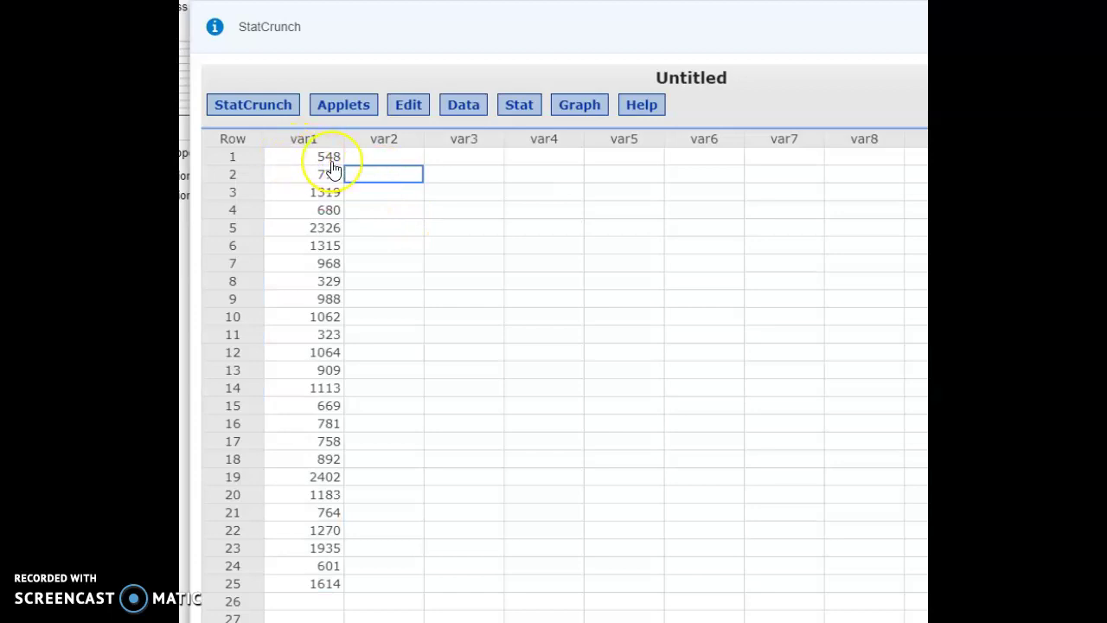
scroll(334, 167, "down", 1)
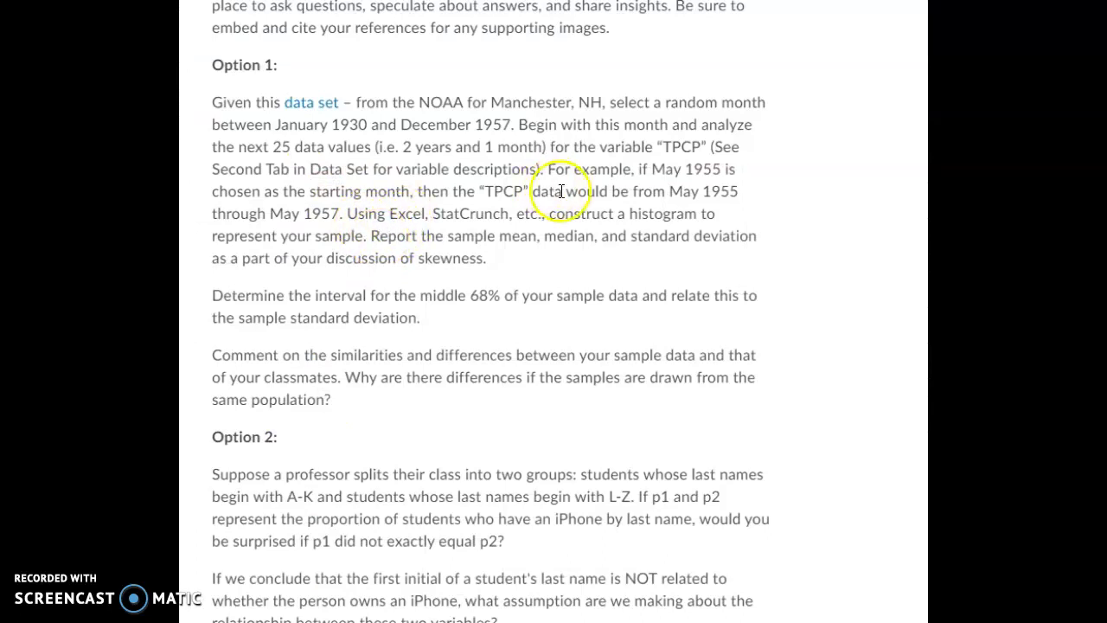
Read the assignment's requirements for the histogram, sample mean, median, standard deviation and discussion of skewness
left_click_drag(554, 214, 365, 242)
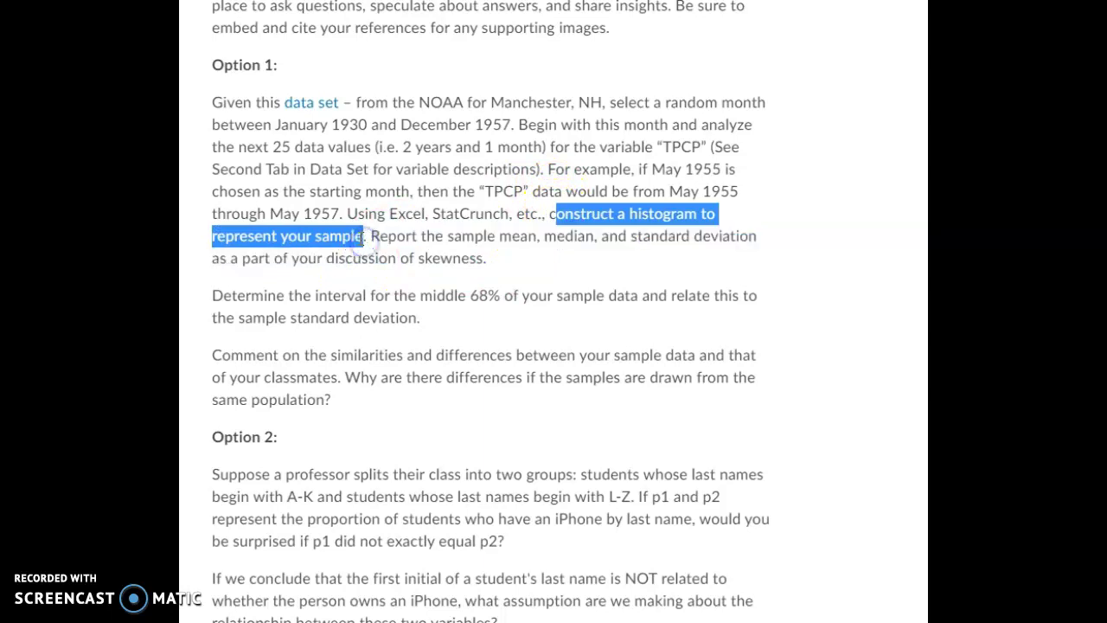
left_click(507, 235)
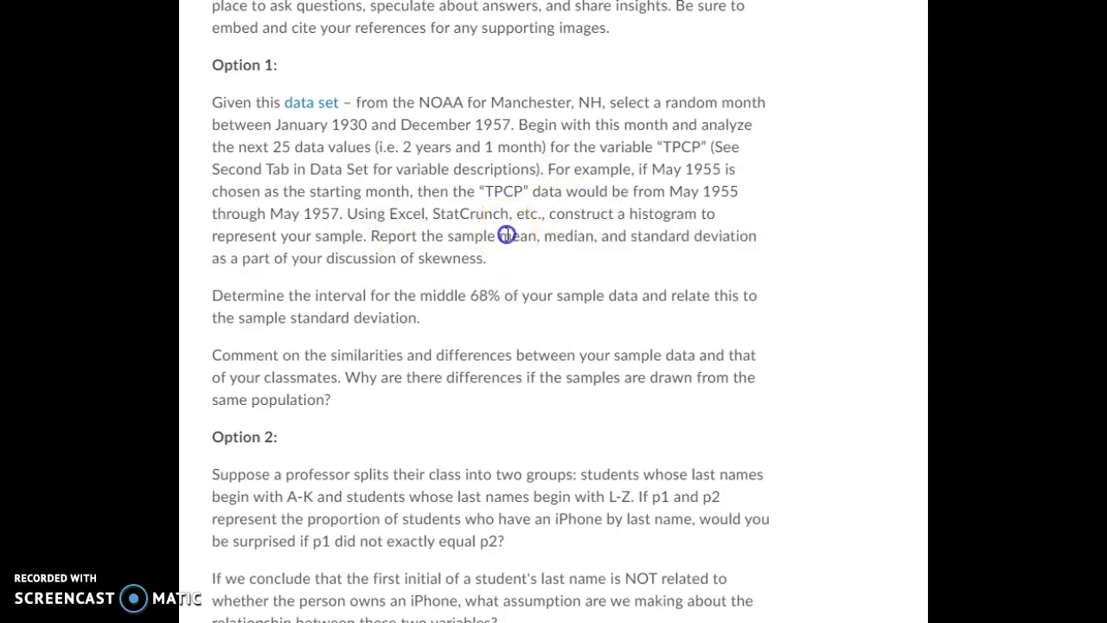
left_click(554, 234)
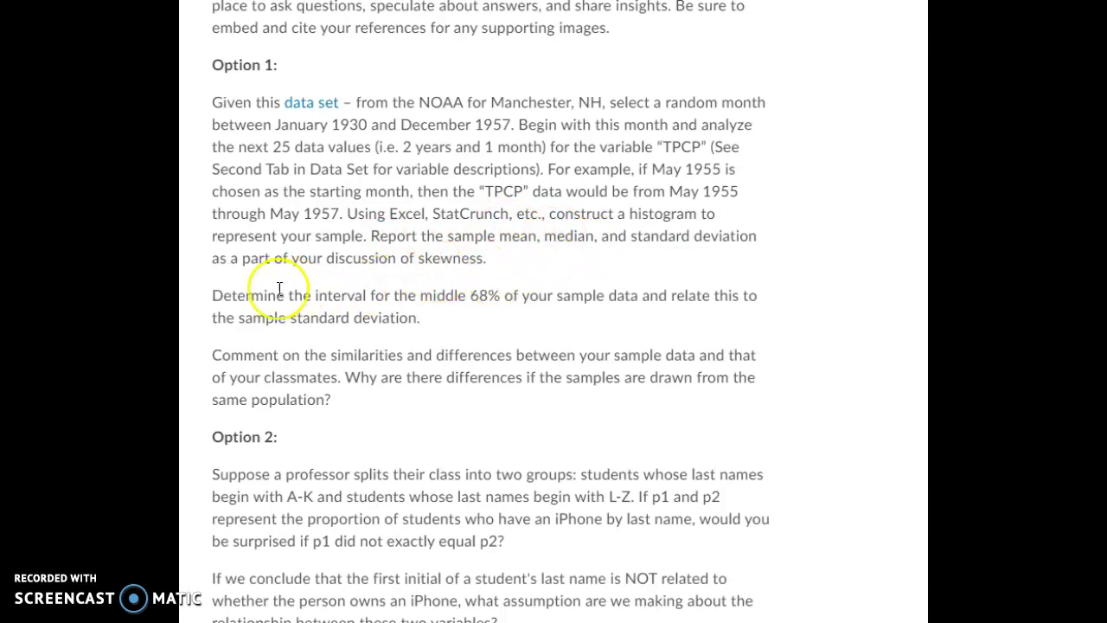
left_click_drag(317, 258, 465, 265)
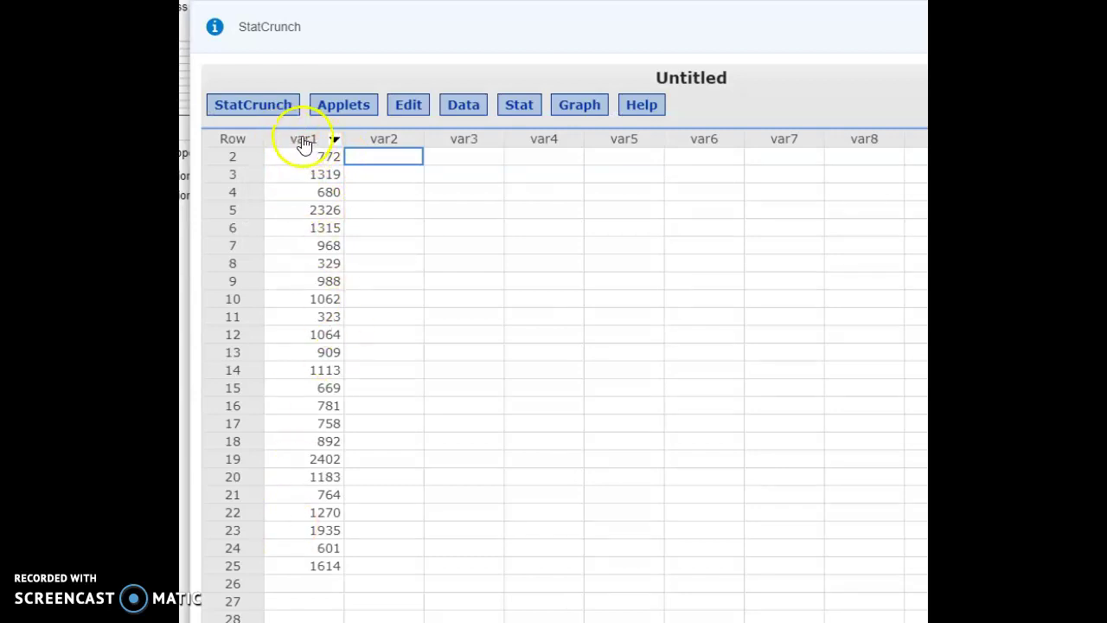
scroll(327, 199, "up", 1)
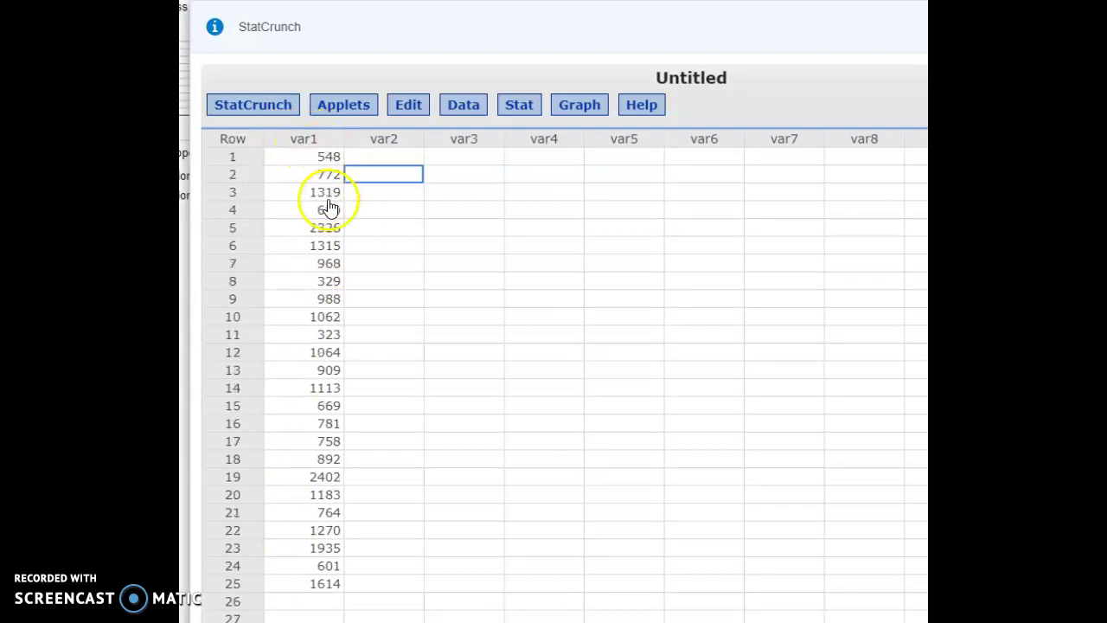
left_click(299, 138)
left_click(441, 213)
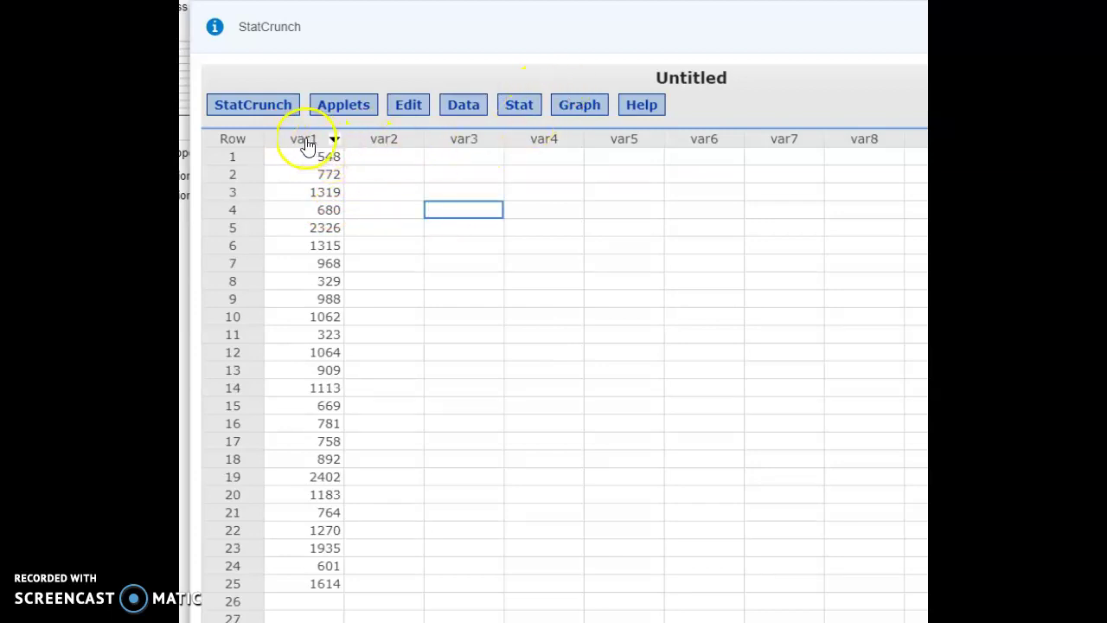
Start a histogram in StatCrunch with var1 as the column to plot
left_click(587, 108)
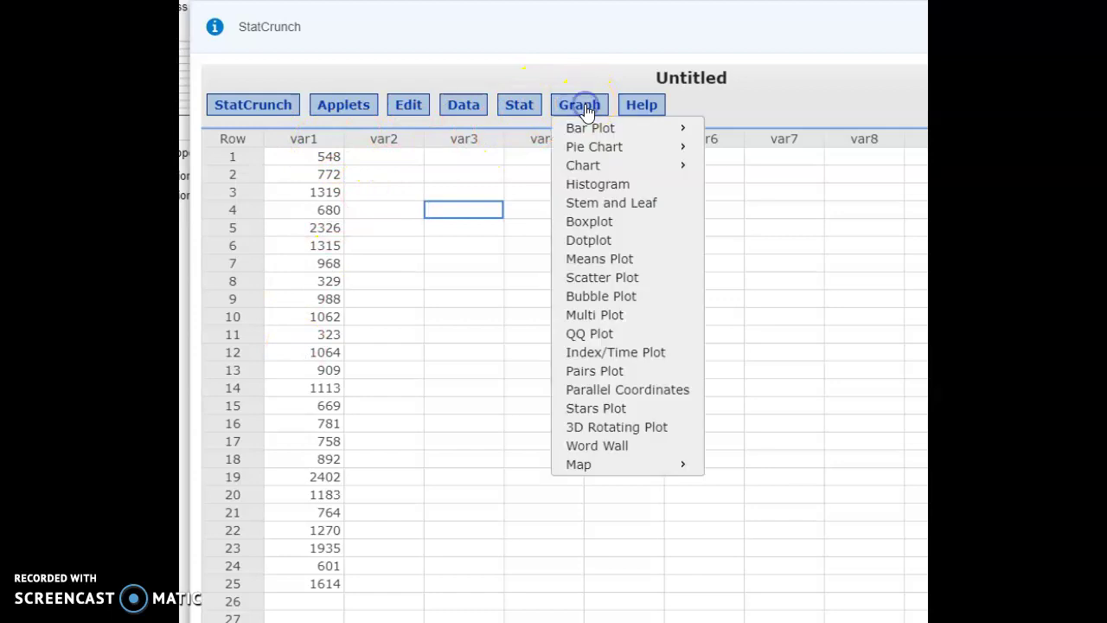
left_click(591, 187)
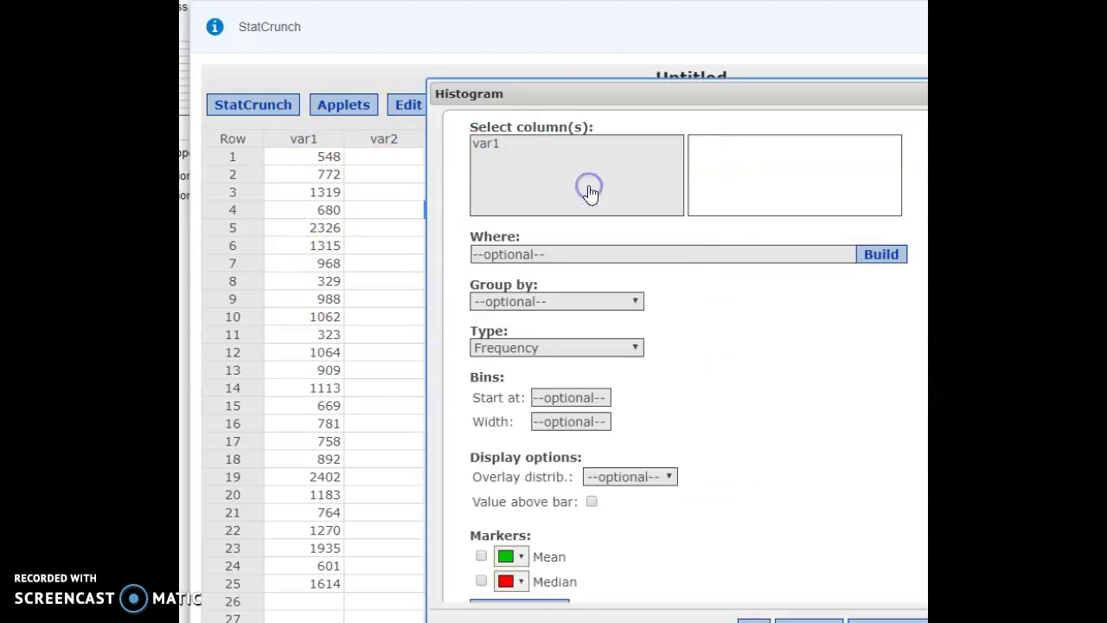
left_click(494, 147)
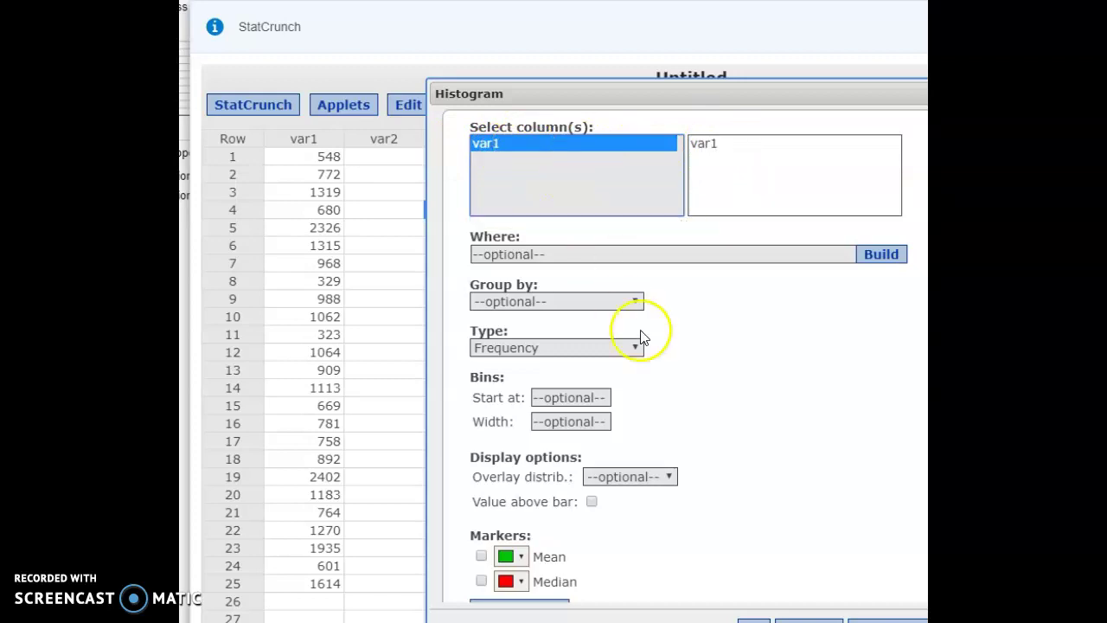
Turn on the mean and median markers for the histogram and move its dialog so all the controls are within view
scroll(658, 363, "down", 1)
left_click(480, 467)
left_click(481, 492)
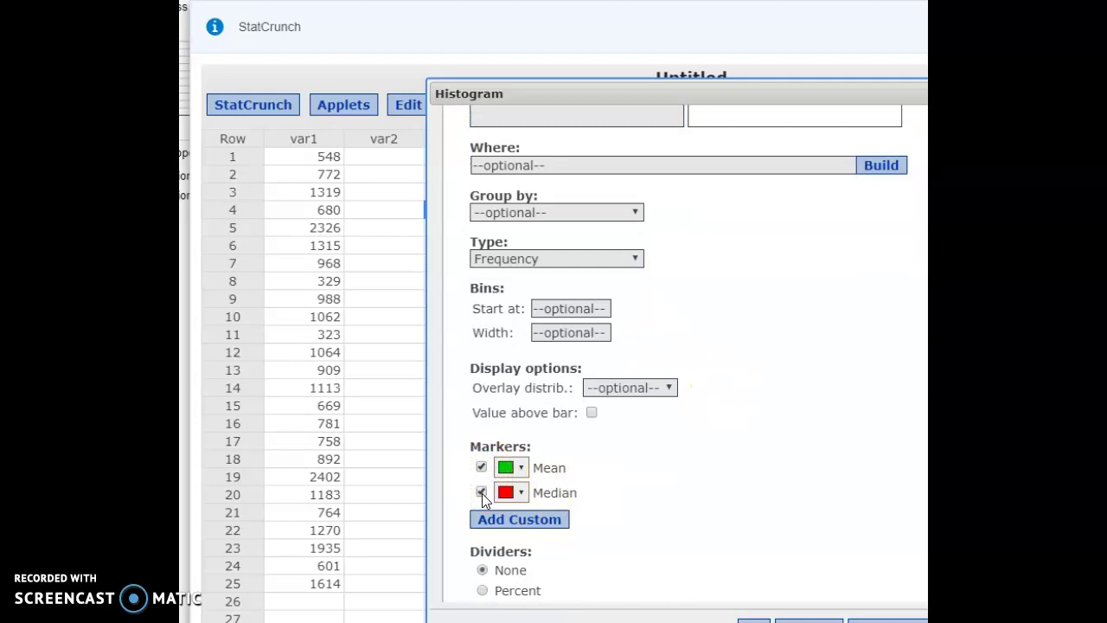
scroll(648, 465, "down", 2)
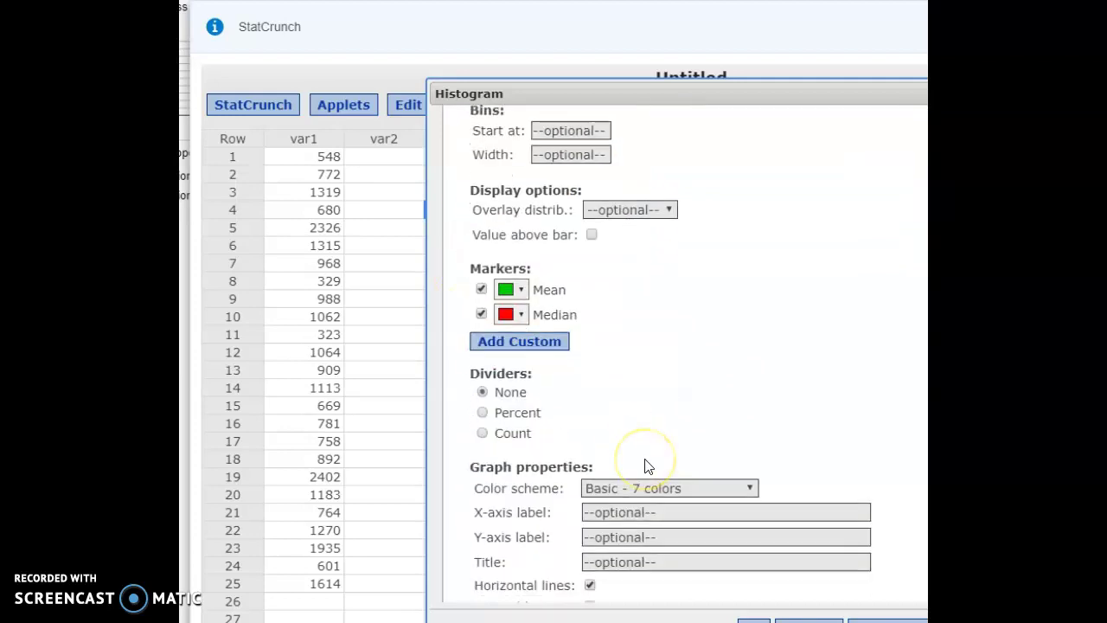
scroll(644, 461, "up", 3)
left_click_drag(714, 99, 579, 437)
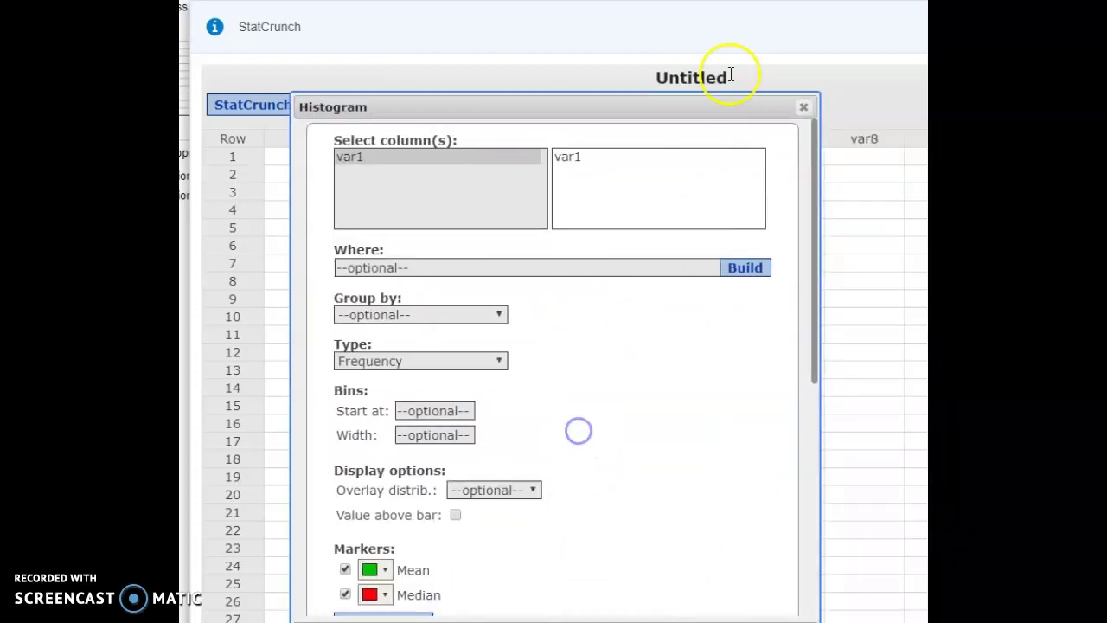
scroll(766, 457, "down", 1)
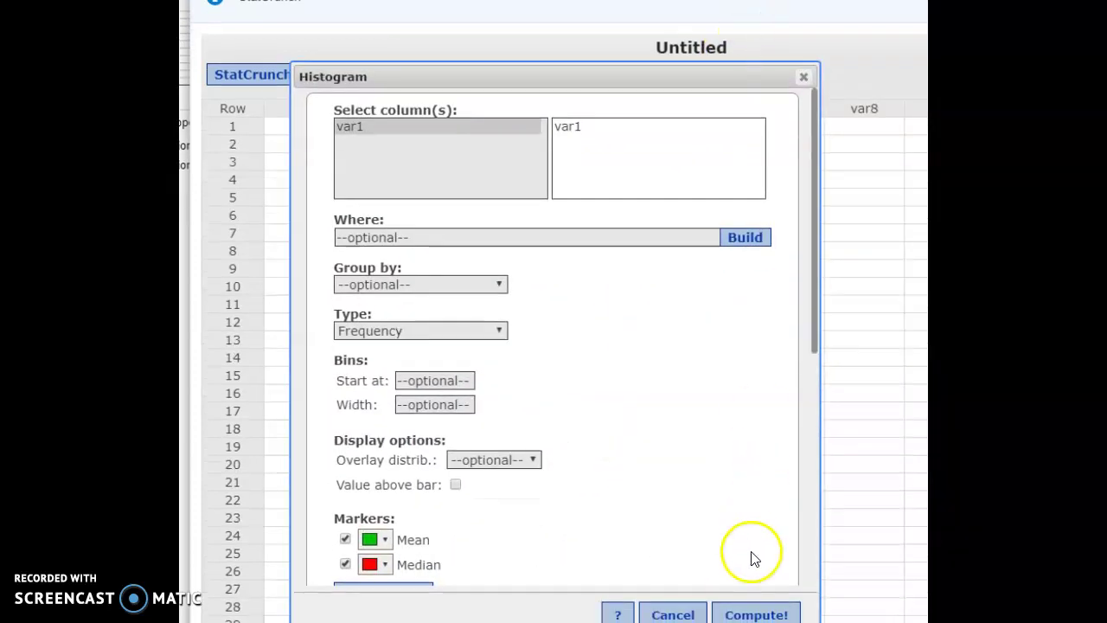
Compute the var1 frequency histogram, place it beside the data, and examine its bars and the mean and median markers
left_click(757, 612)
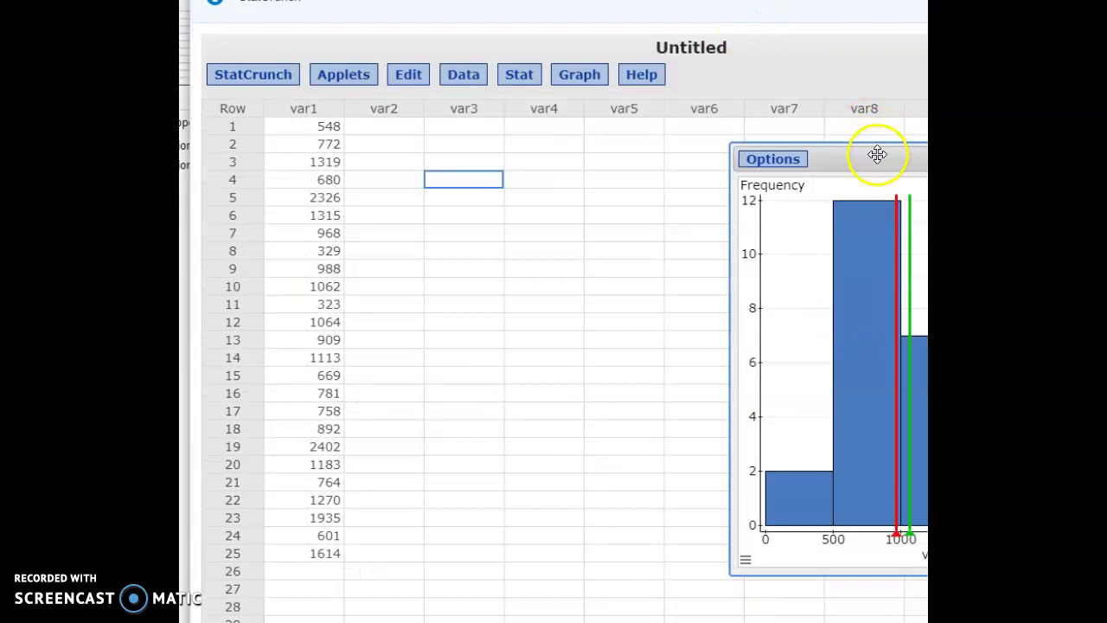
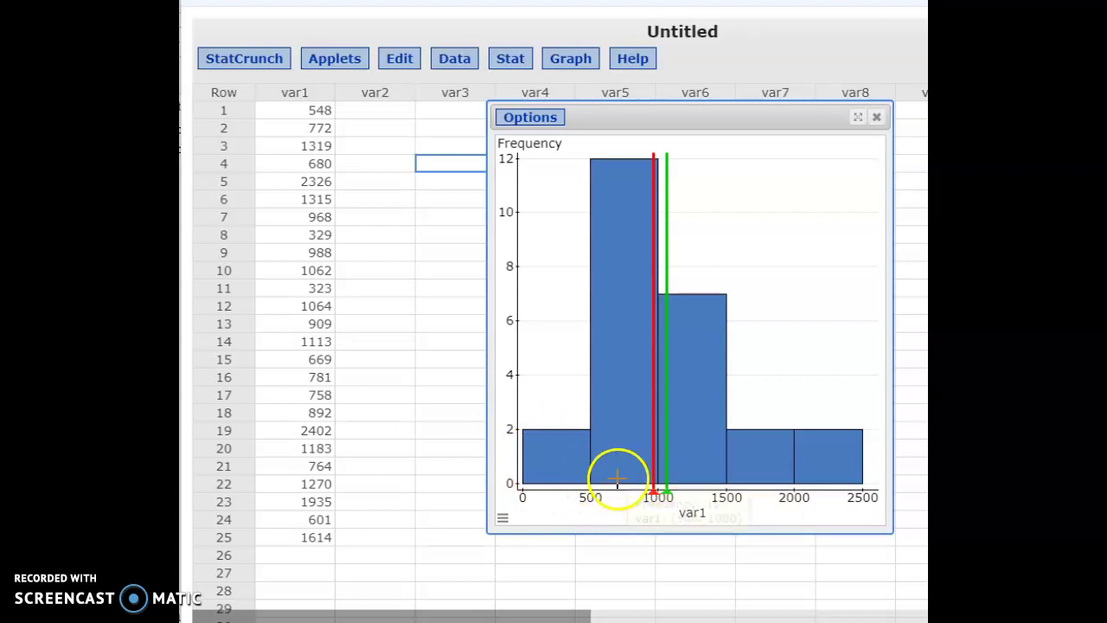
mouse_move(615, 471)
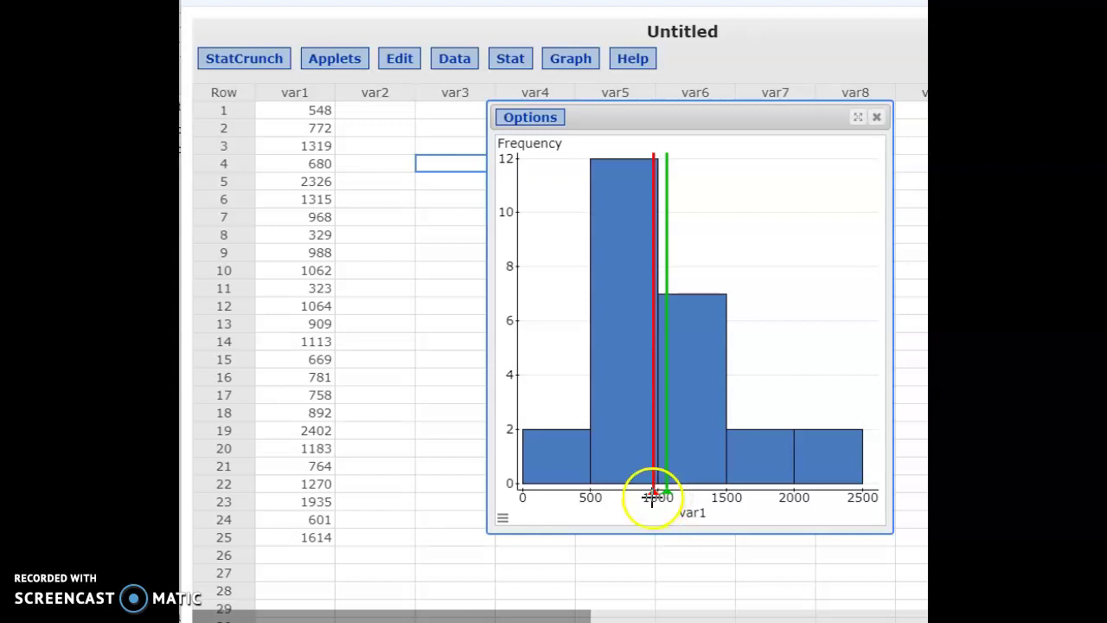
mouse_move(654, 494)
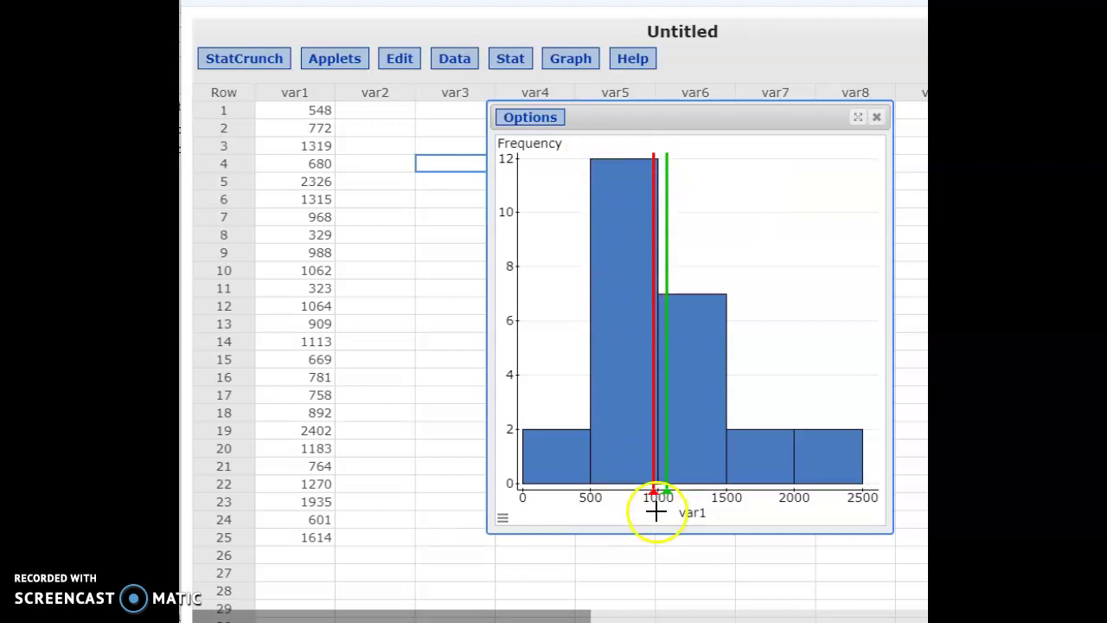
mouse_move(709, 474)
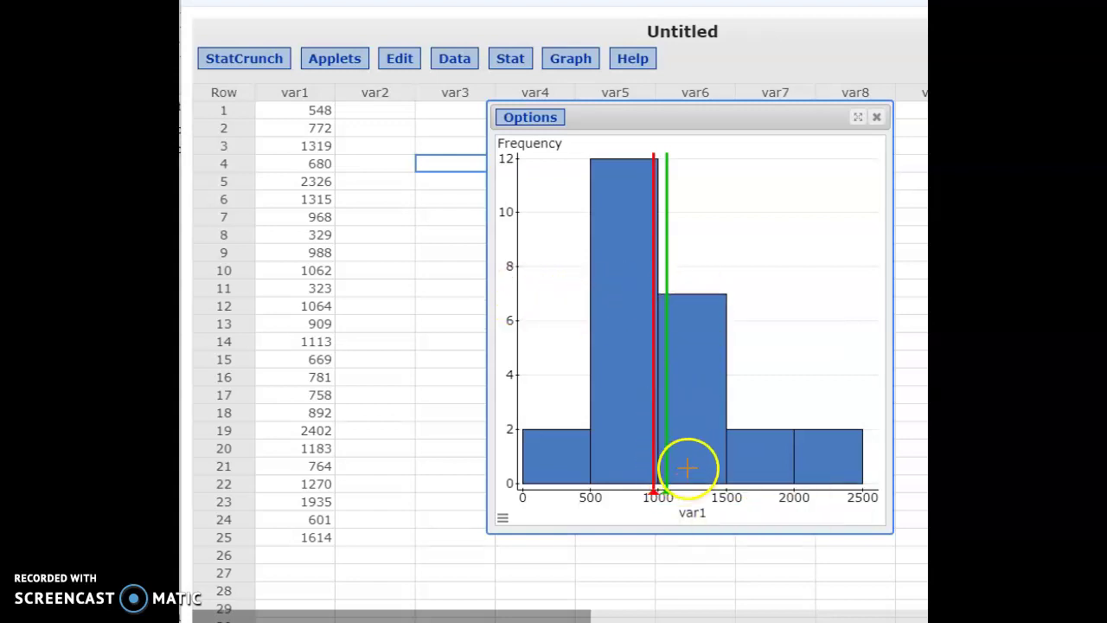
mouse_move(824, 452)
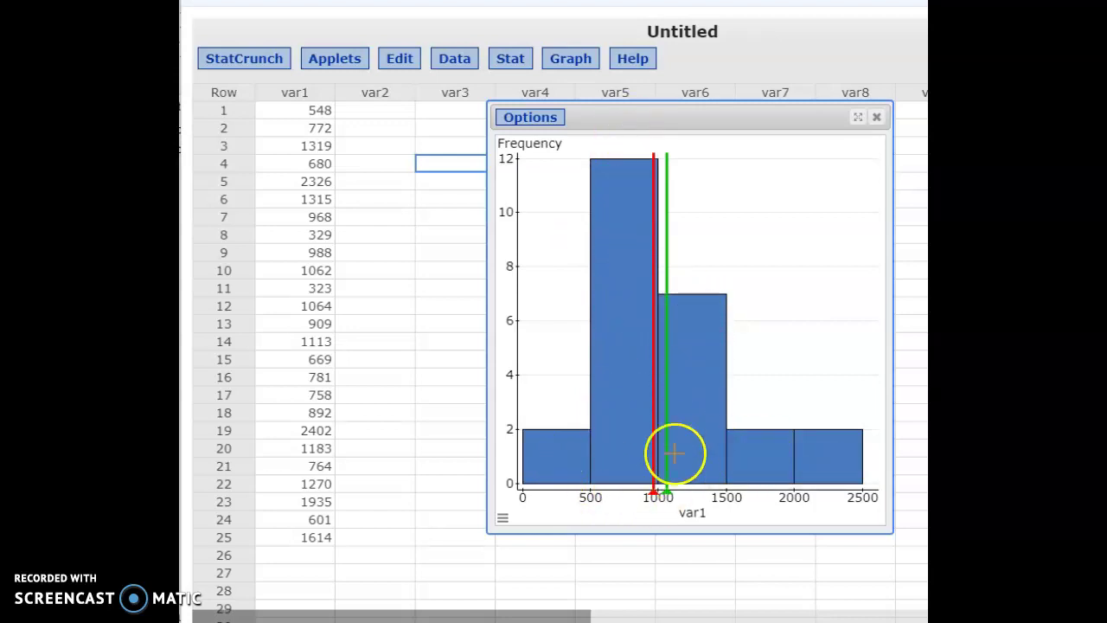
mouse_move(595, 427)
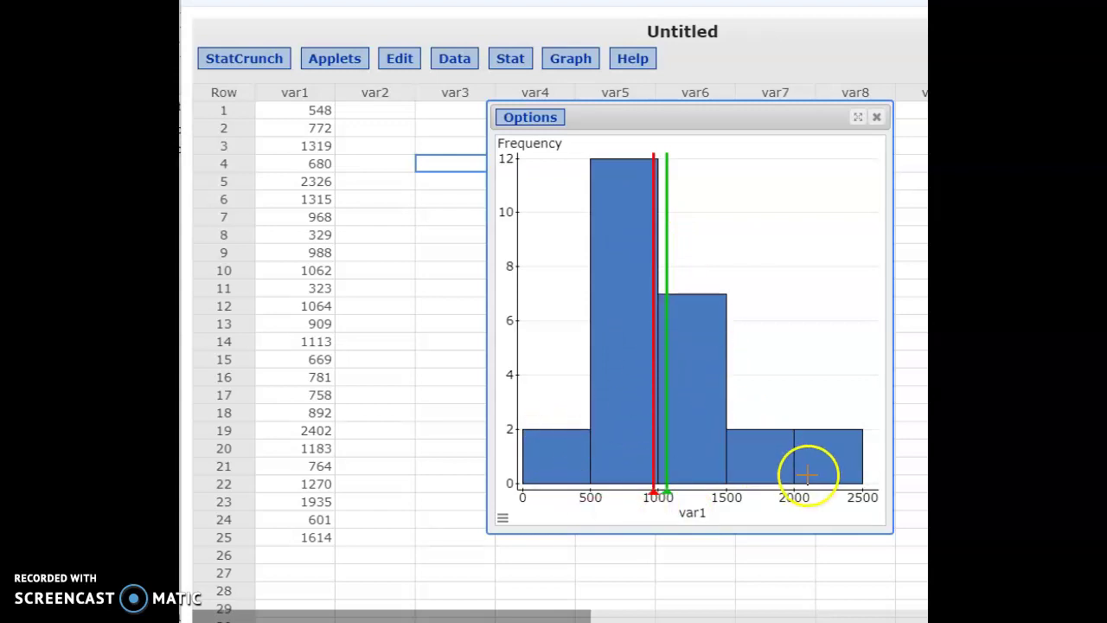
mouse_move(807, 473)
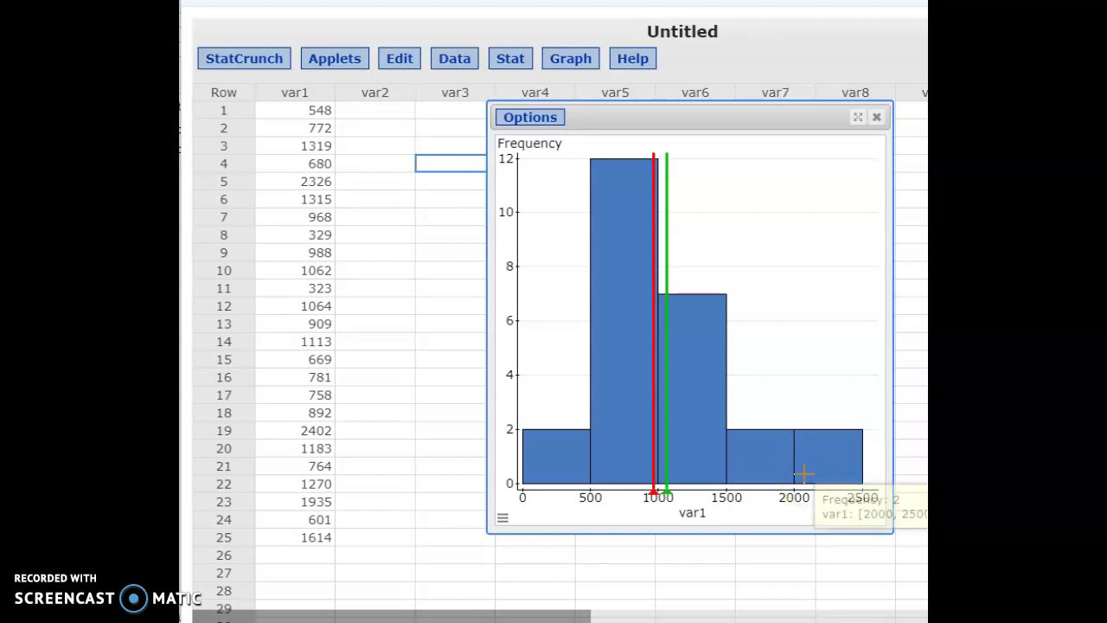
Edit the histogram to use a bin width of 300, recompute it and move the graph beside the data column
left_click(543, 126)
left_click(537, 145)
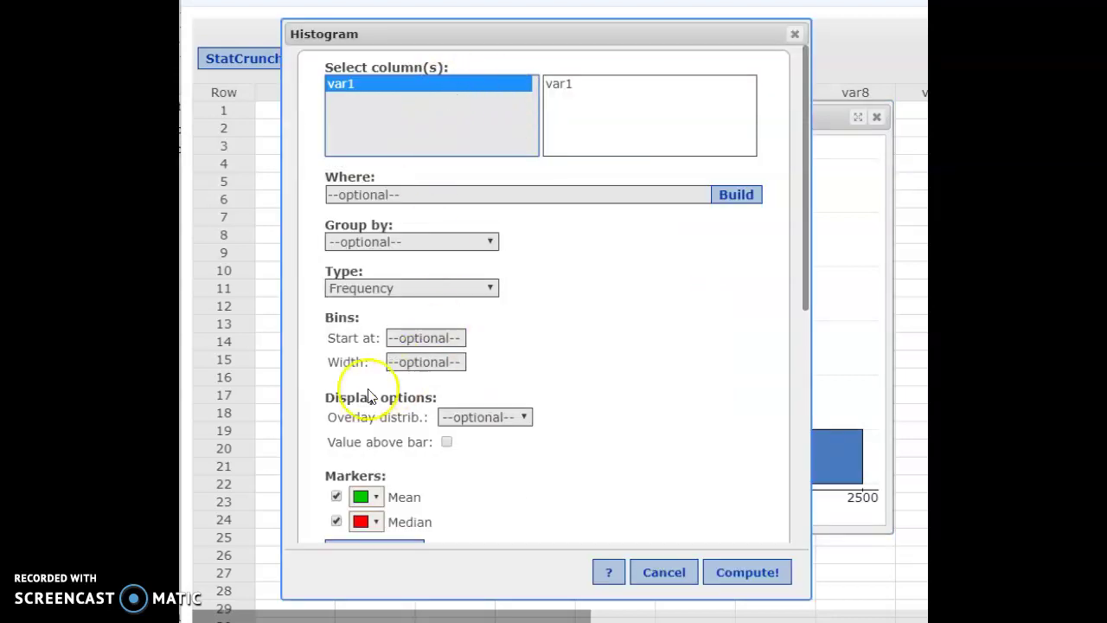
left_click(431, 364)
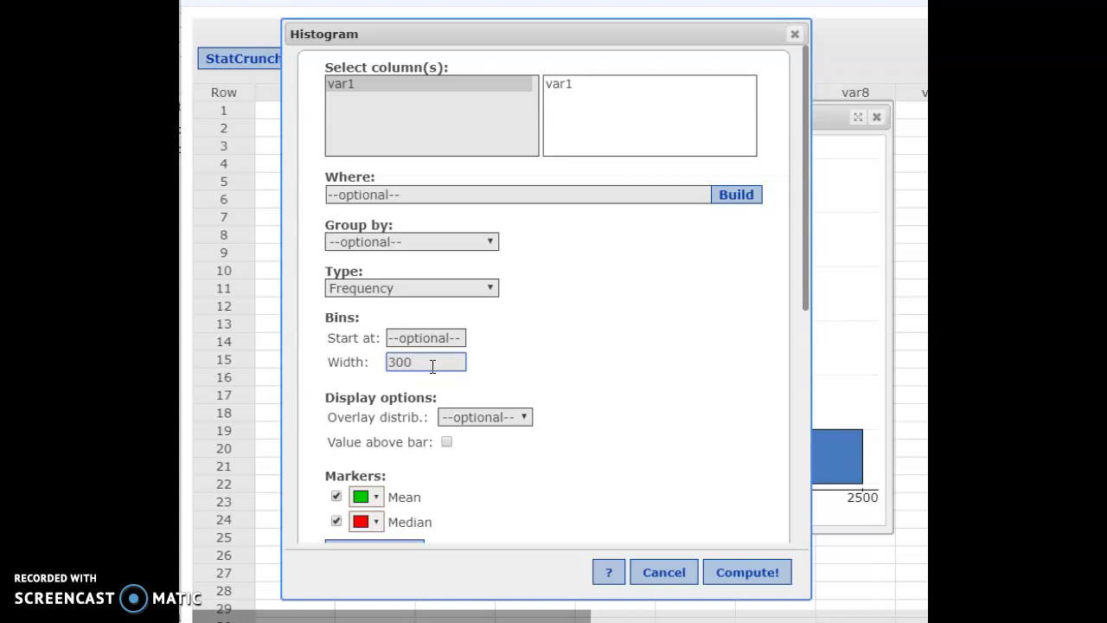
left_click_drag(539, 37, 544, 64)
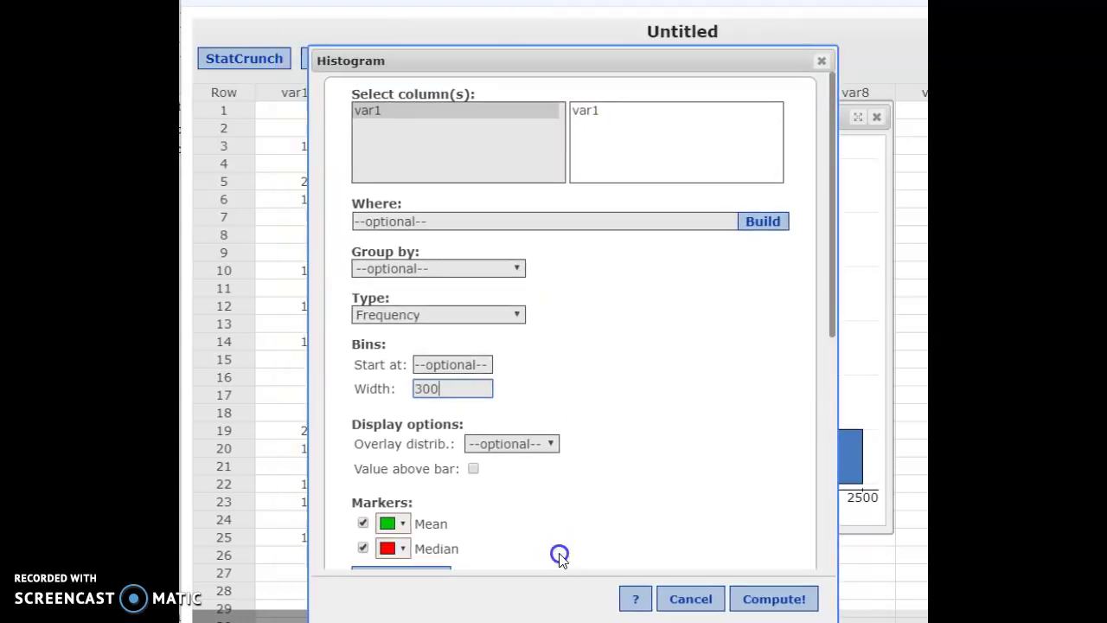
left_click(760, 598)
left_click_drag(857, 146, 526, 124)
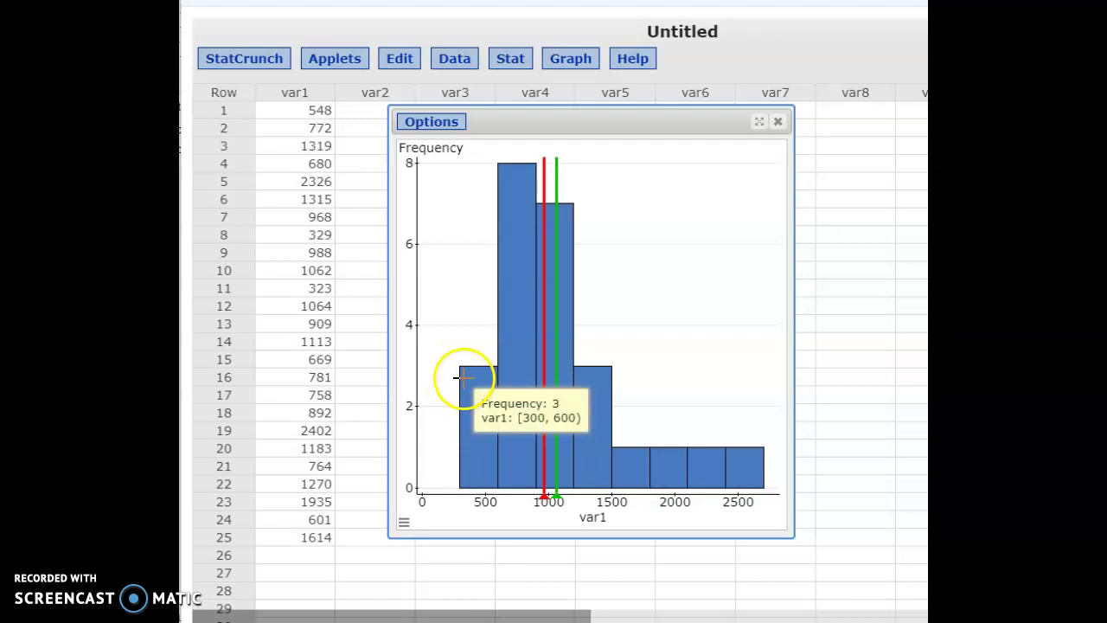
Examine the recomputed histogram's bar frequencies, its upper tail, and the mean and median markers to judge skewness
mouse_move(614, 394)
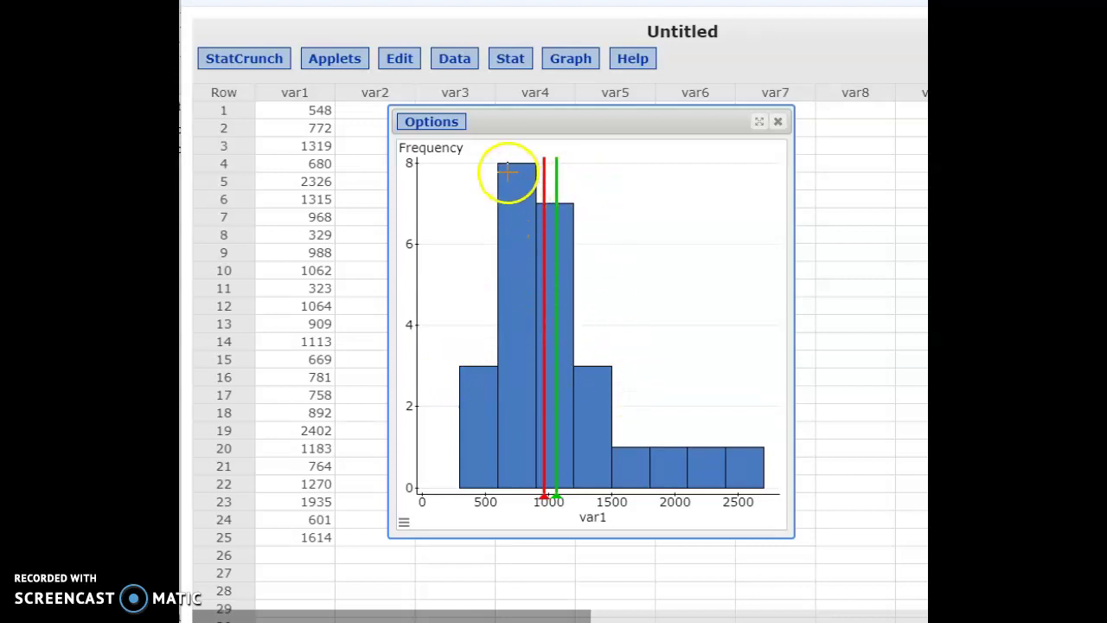
mouse_move(462, 371)
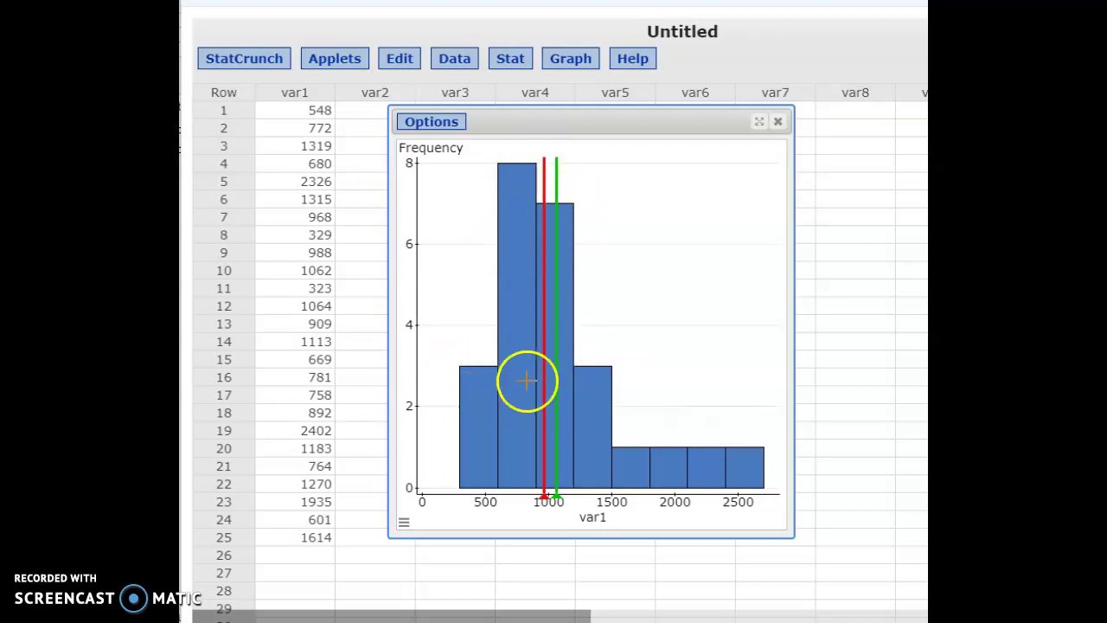
mouse_move(605, 373)
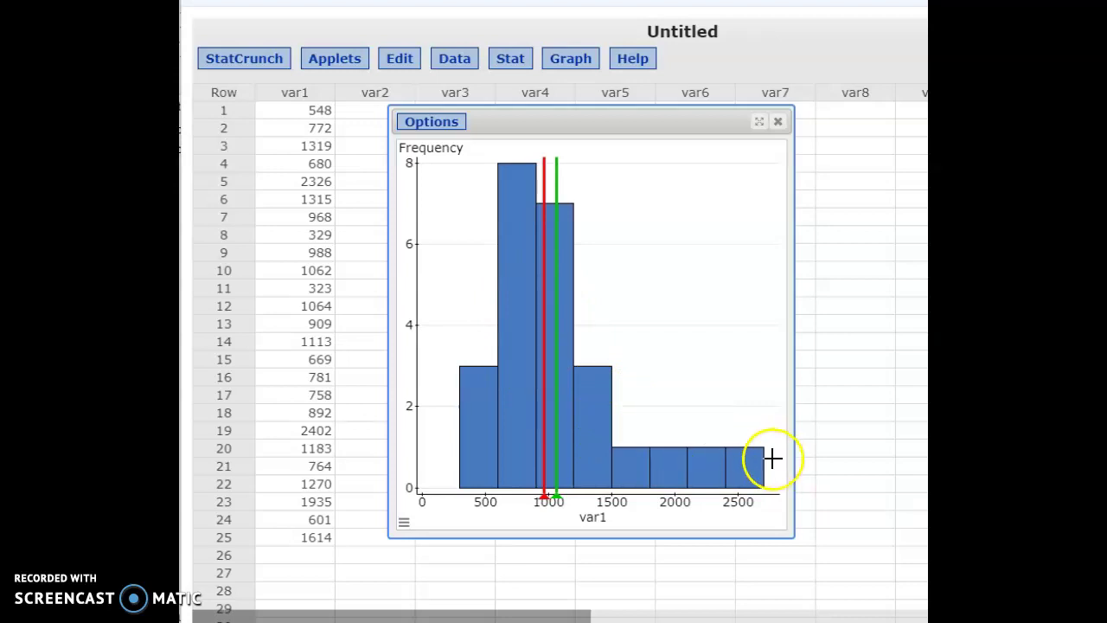
mouse_move(557, 398)
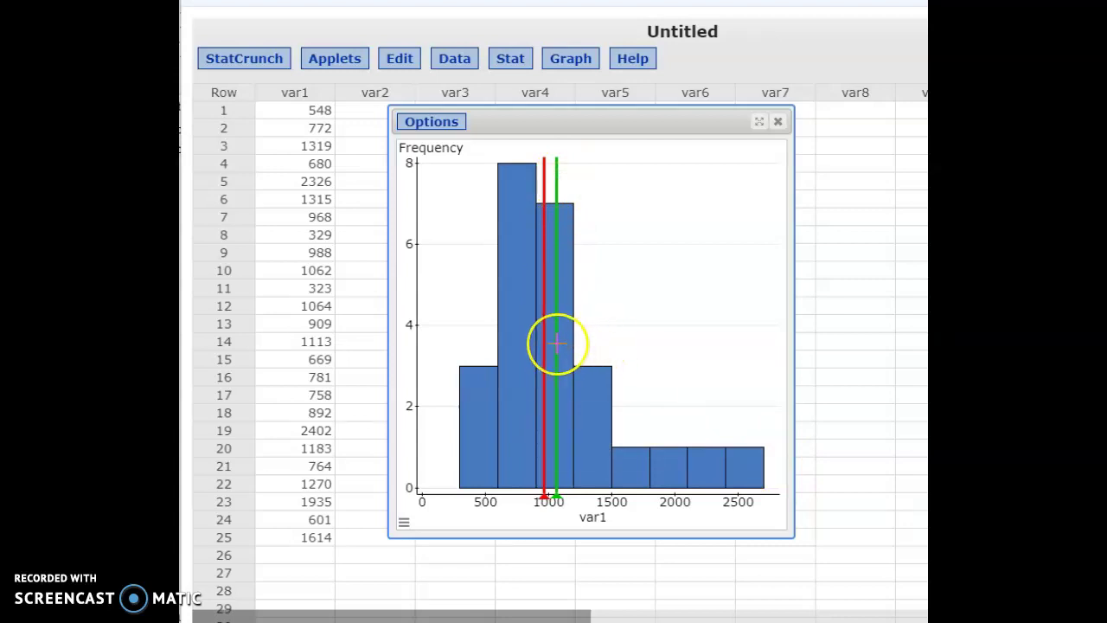
mouse_move(557, 343)
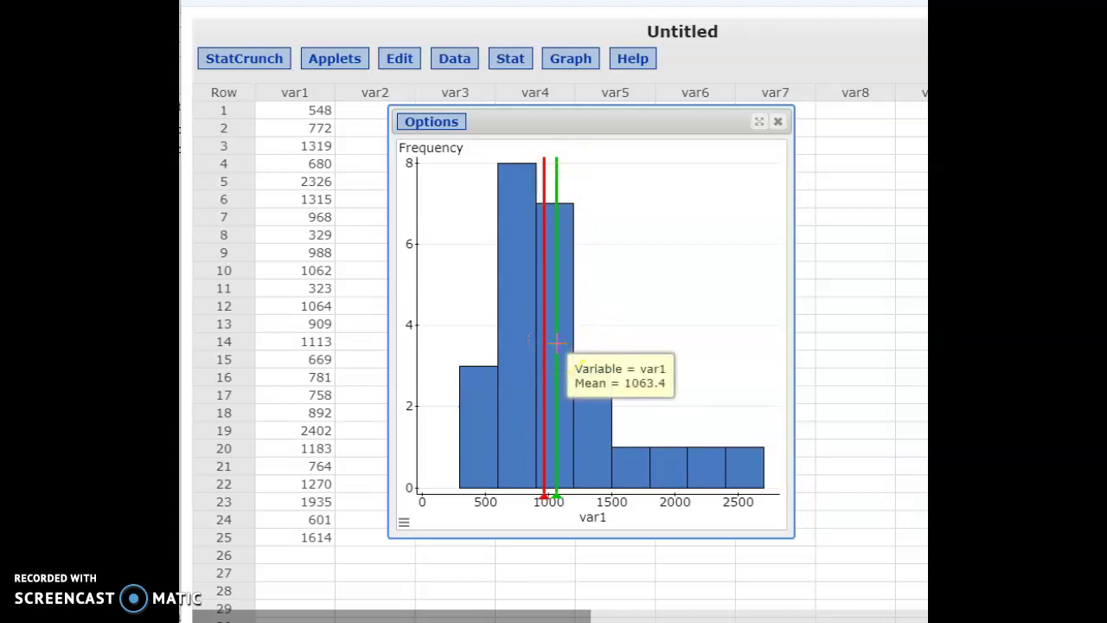
mouse_move(742, 461)
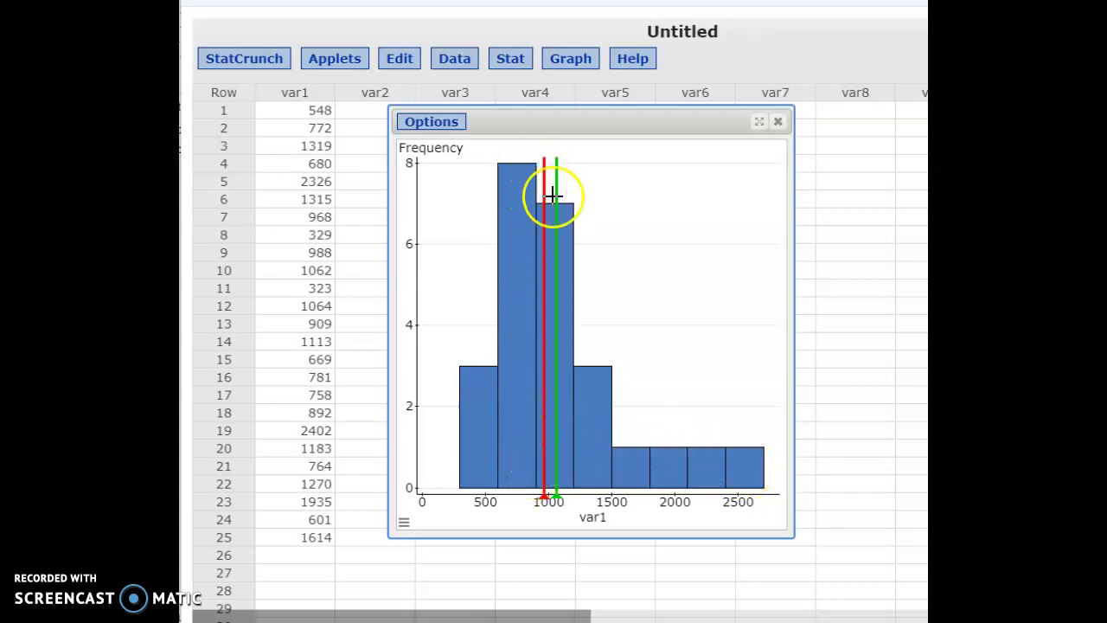
mouse_move(542, 186)
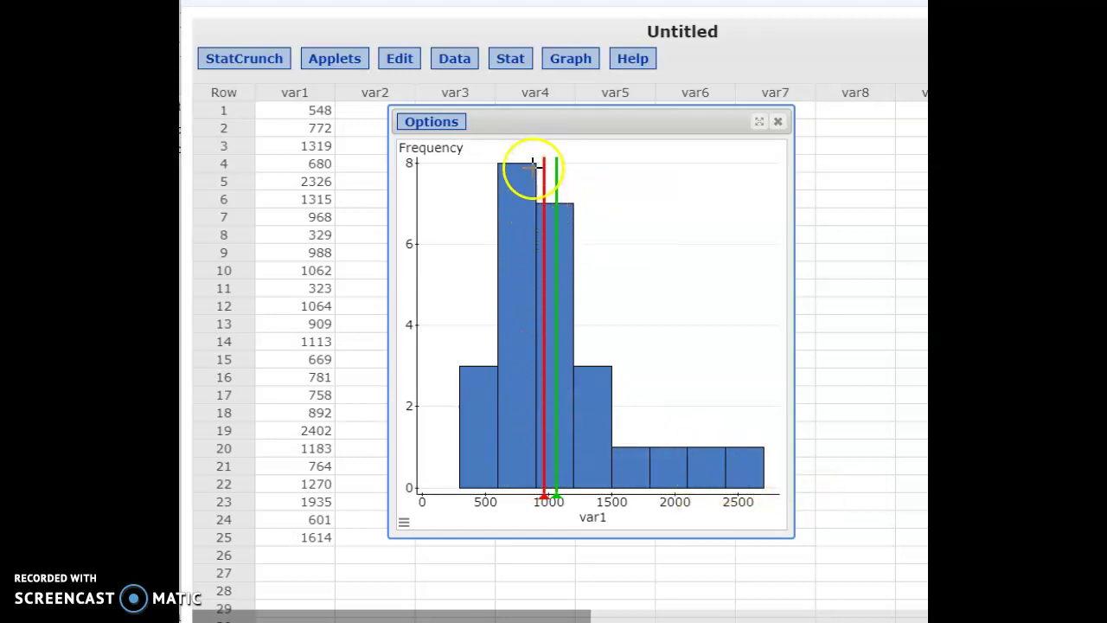
mouse_move(544, 310)
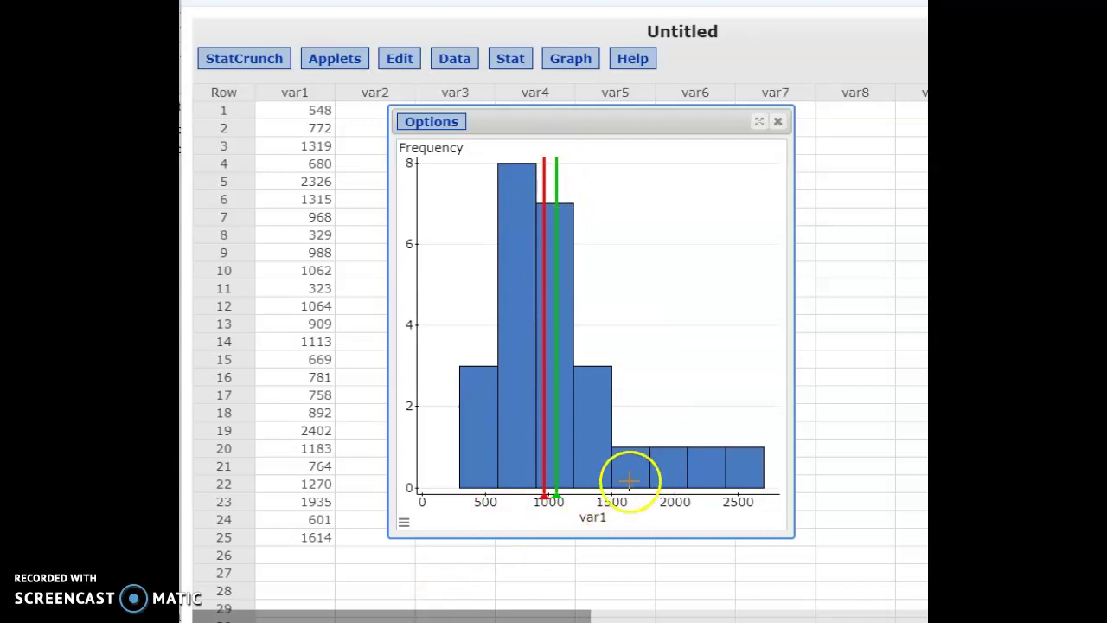
mouse_move(741, 456)
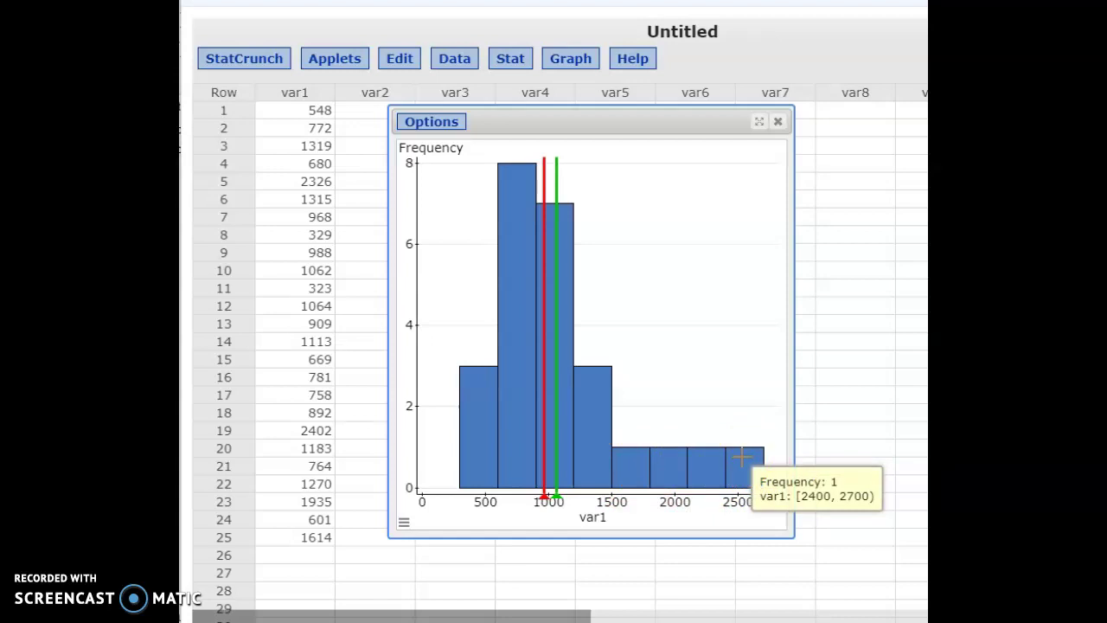
left_click(611, 444)
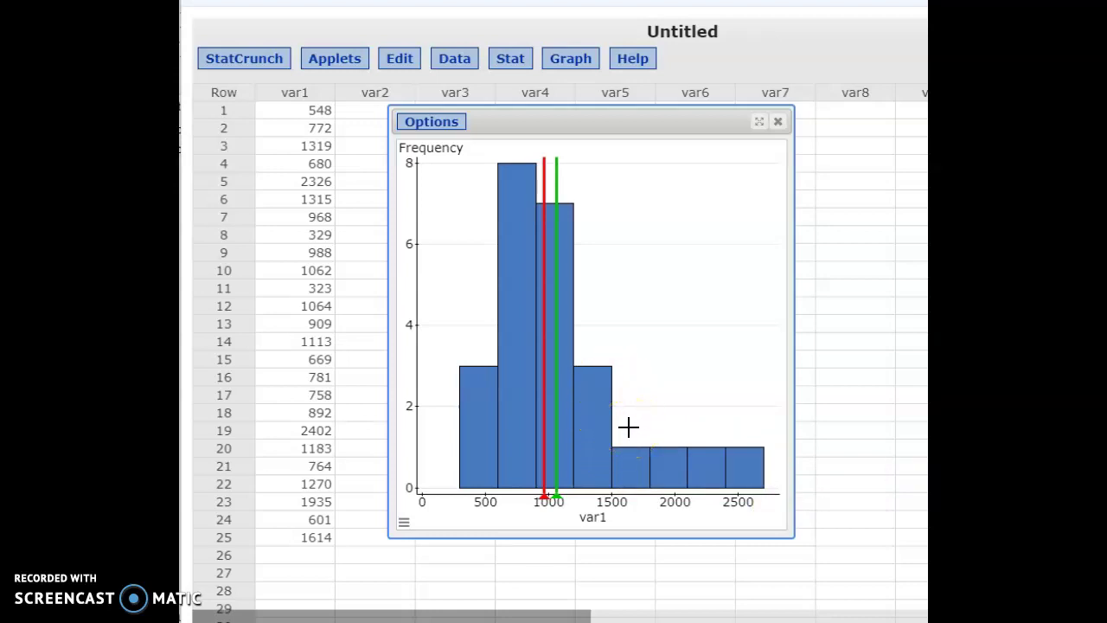
mouse_move(647, 467)
Set the histogram's bin width to 250, recompute it, move it beside the data and inspect the distribution's shape
left_click(443, 126)
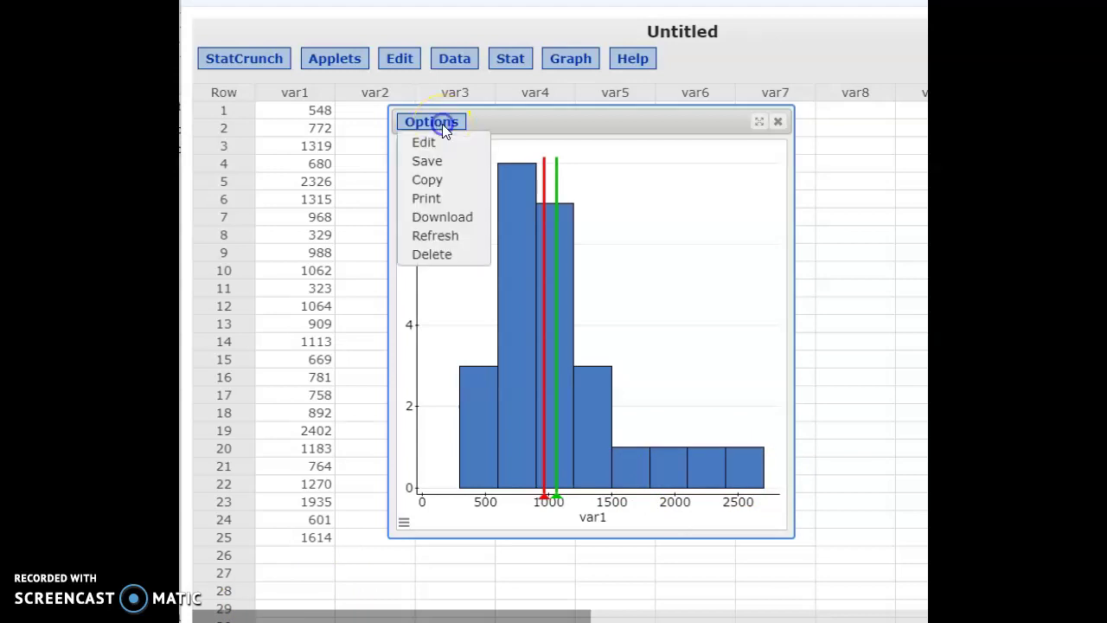
left_click(439, 145)
left_click_drag(425, 363, 354, 354)
type("250")
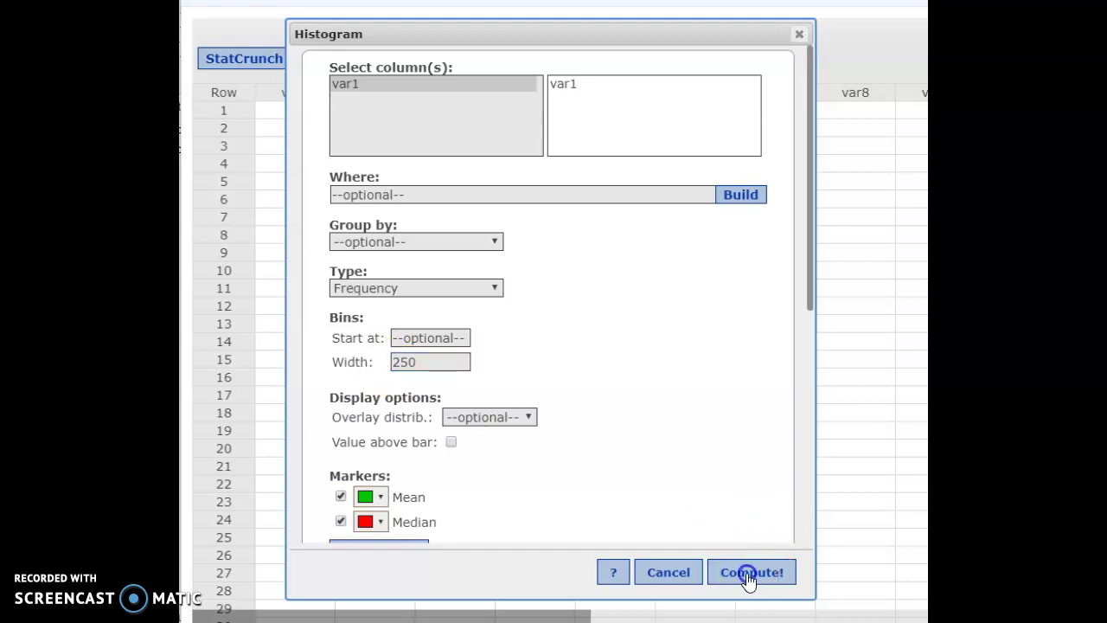
left_click(747, 572)
left_click_drag(894, 141, 574, 110)
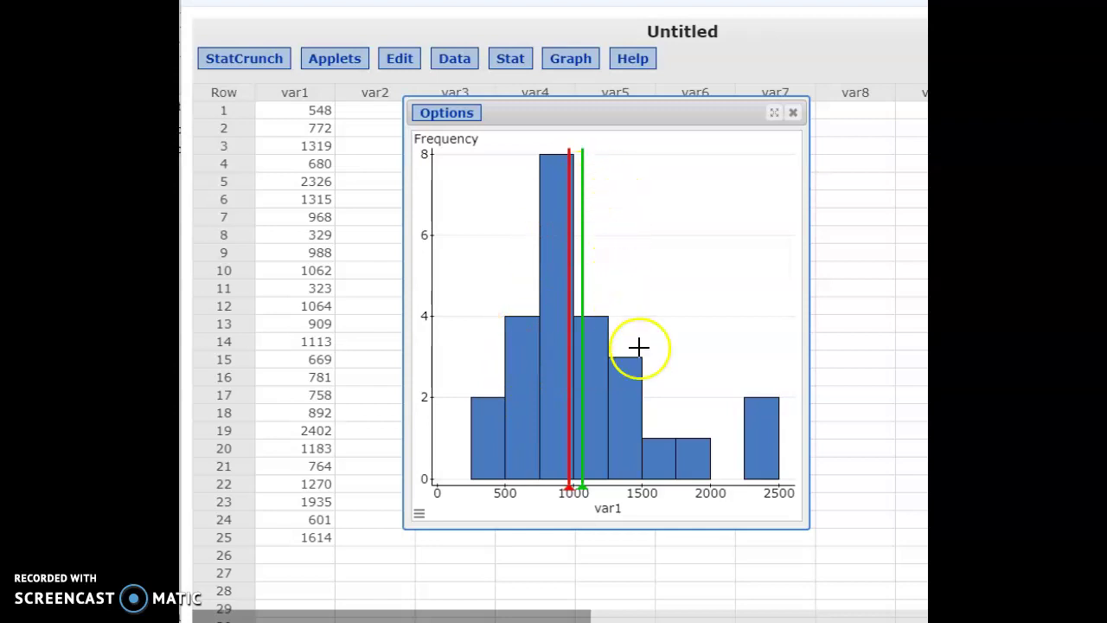
mouse_move(710, 475)
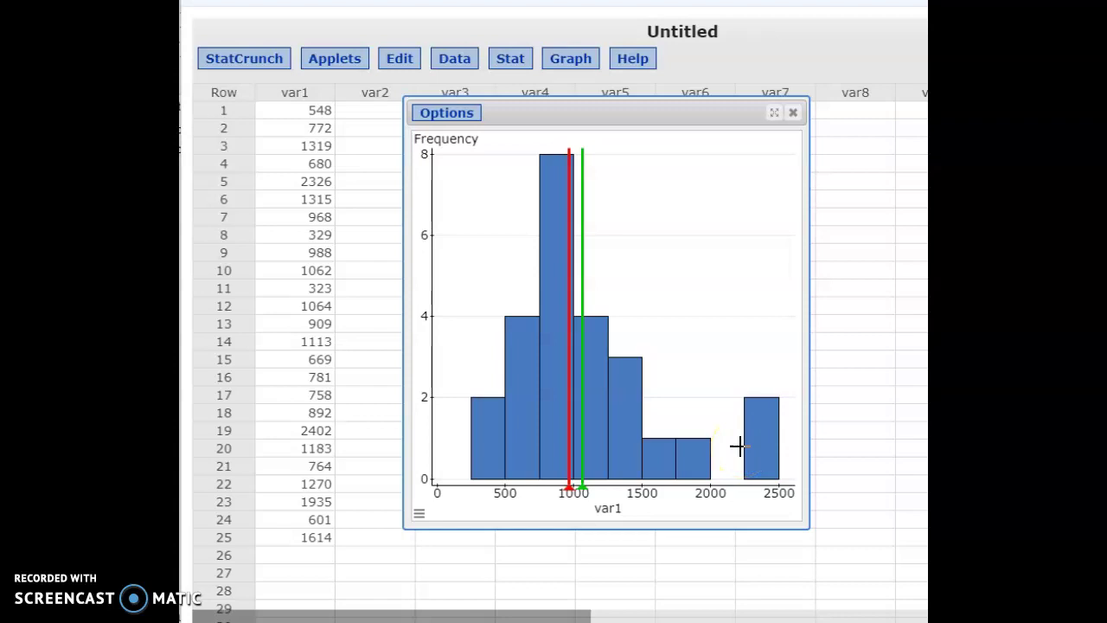
mouse_move(704, 444)
left_mouse_down()
mouse_move(595, 413)
mouse_move(759, 448)
left_mouse_up()
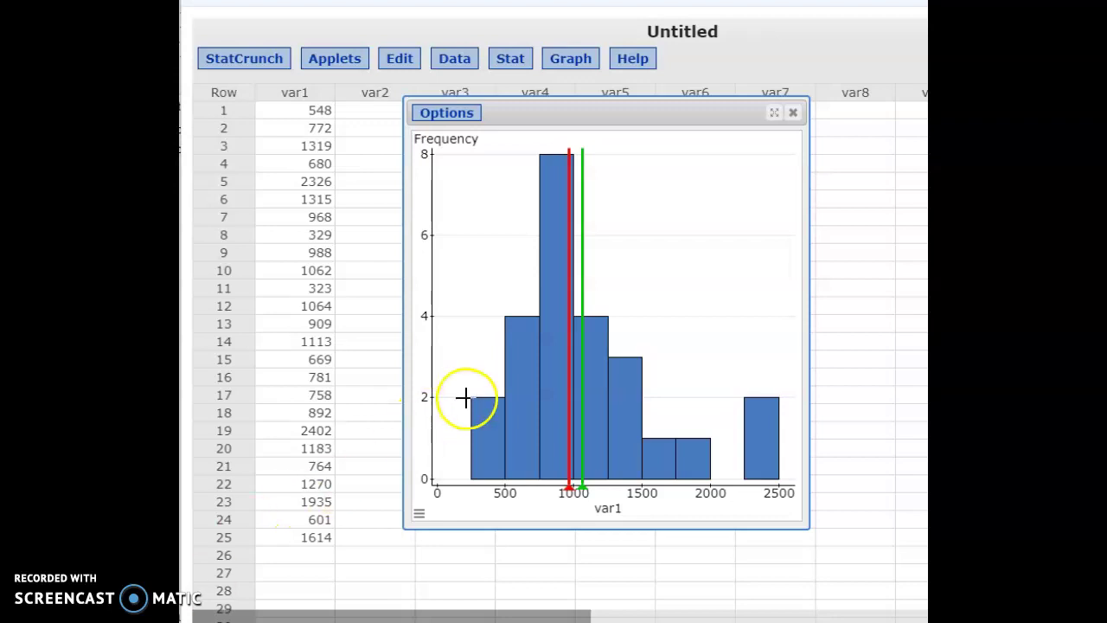
mouse_move(554, 400)
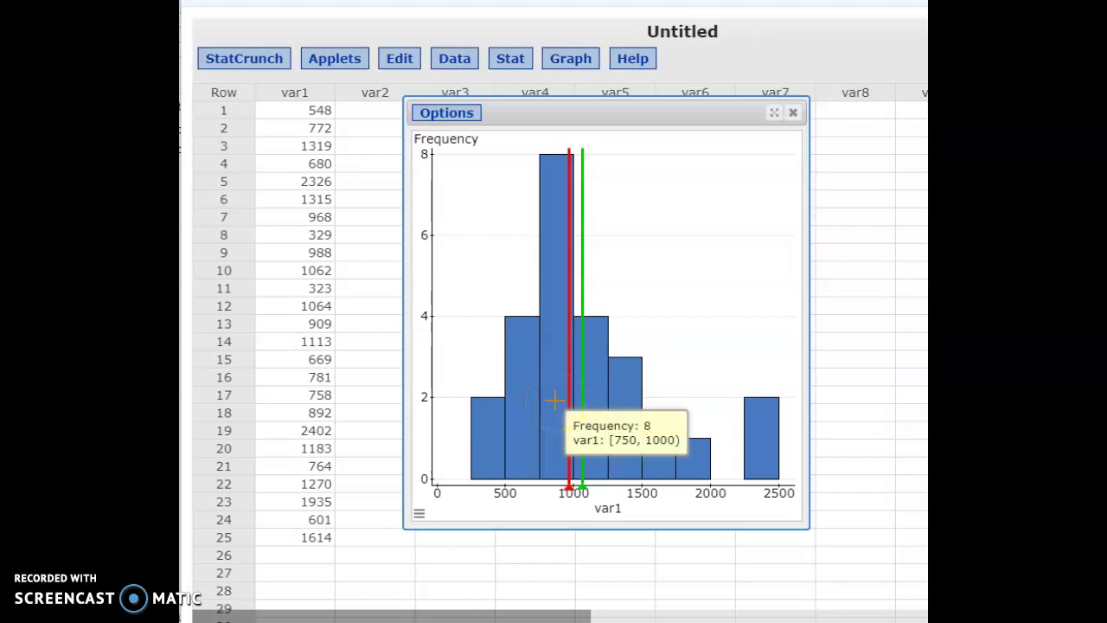
left_click(654, 453)
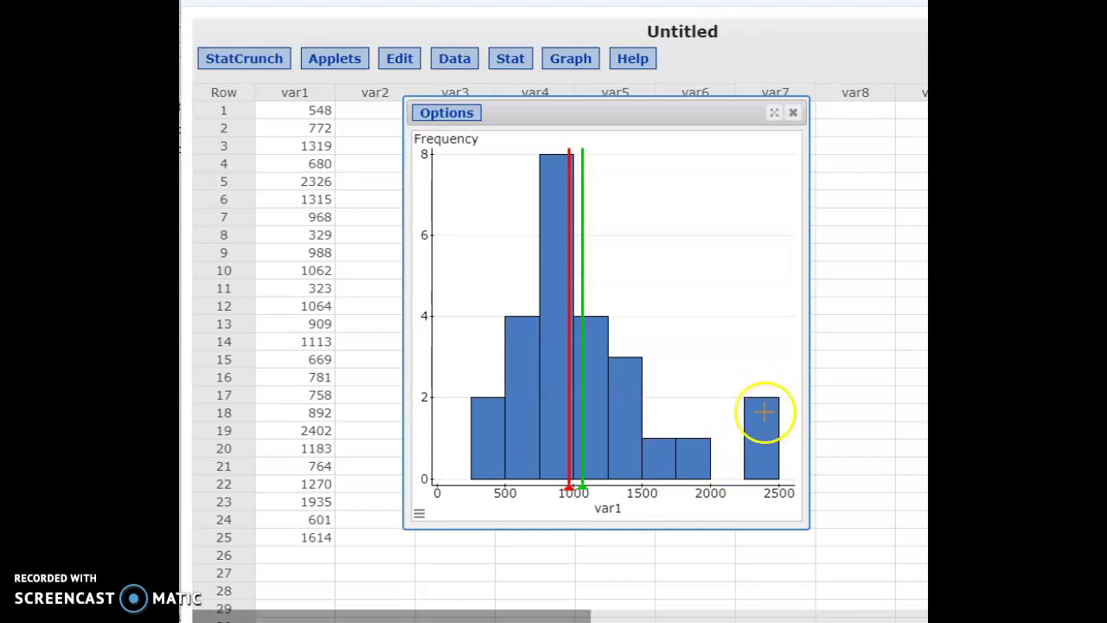
mouse_move(755, 427)
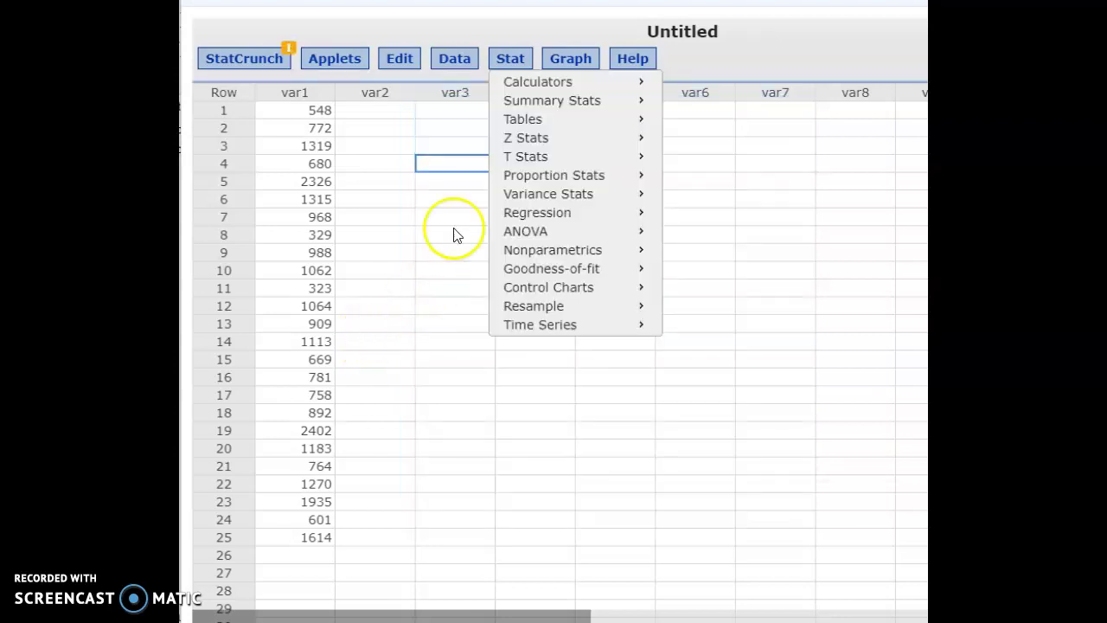
Start column summary statistics with var1 as the column to analyze
left_click(526, 60)
left_click(524, 63)
mouse_move(530, 110)
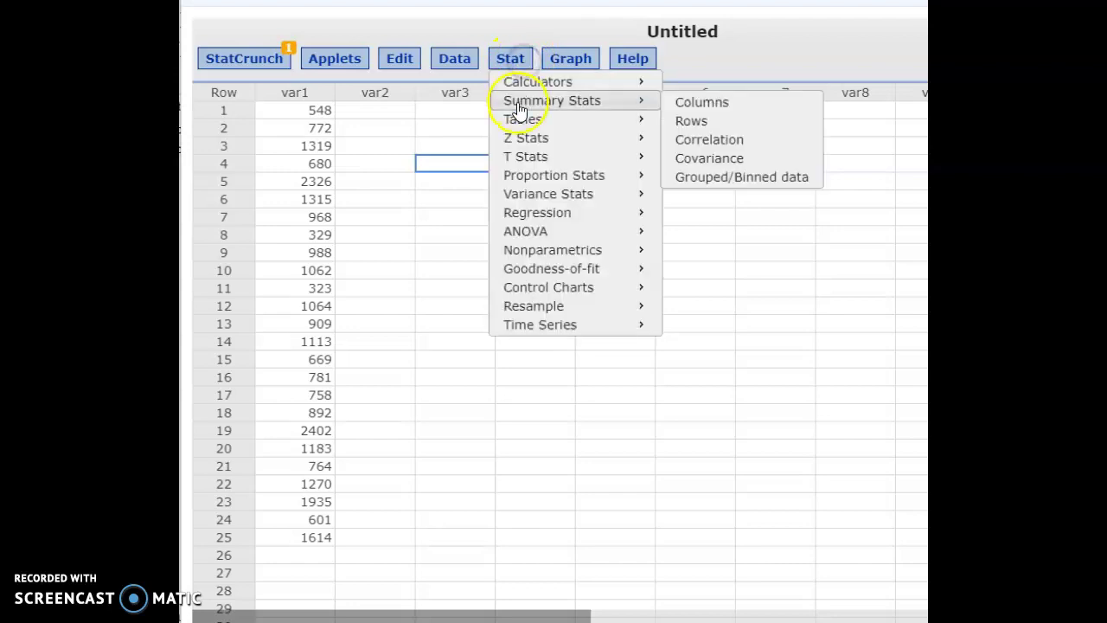
left_click(697, 106)
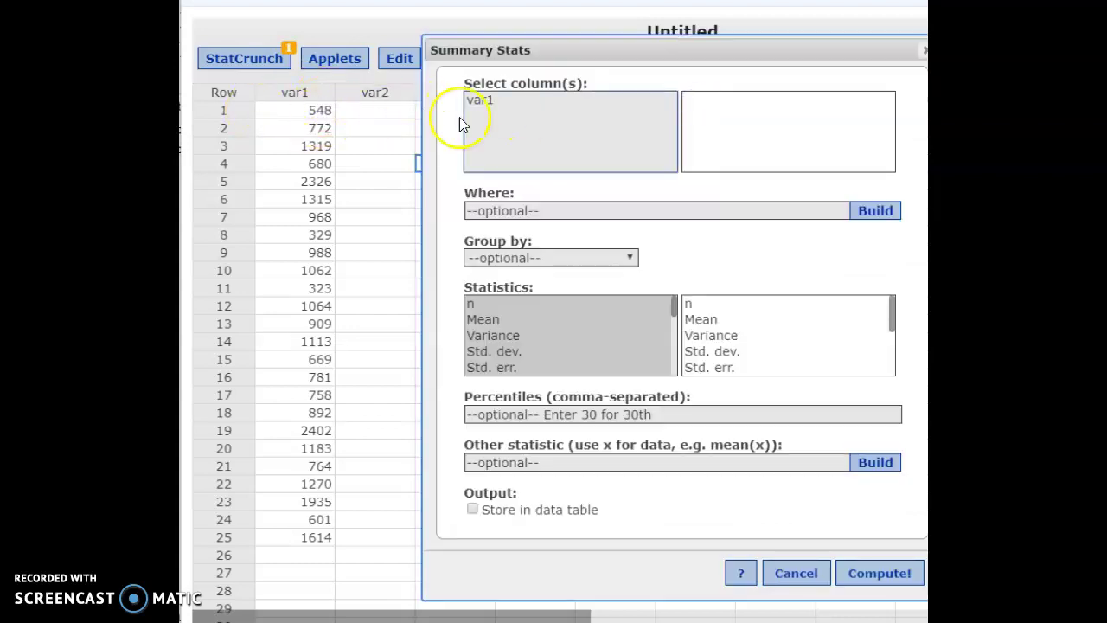
left_click(485, 103)
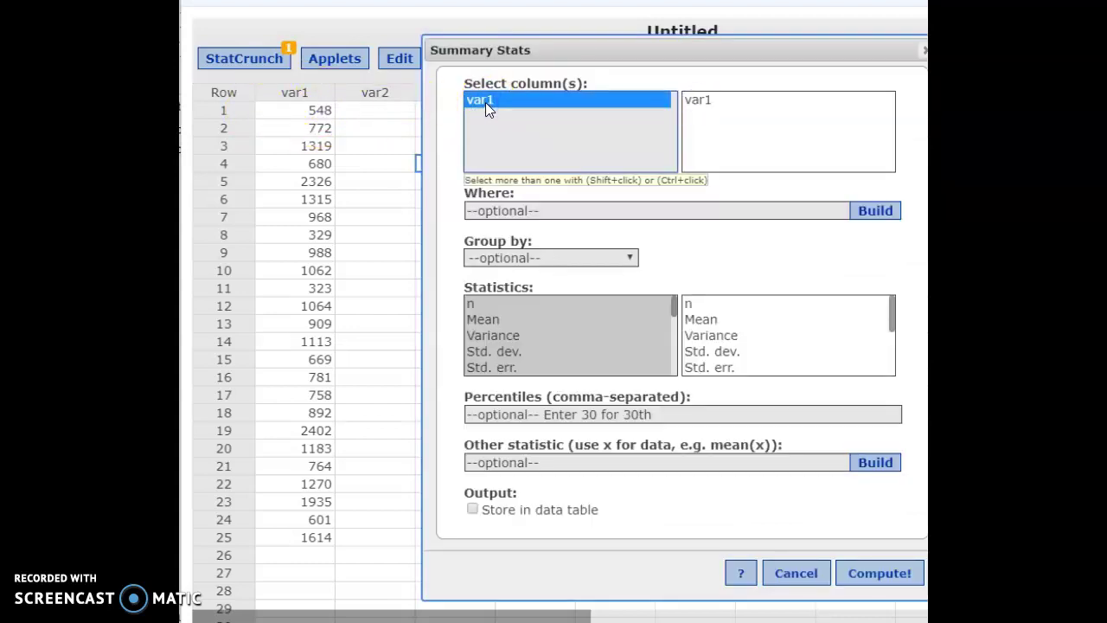
Choose the mean, variance, standard deviation and median as the statistics to calculate for var1
left_click(502, 318)
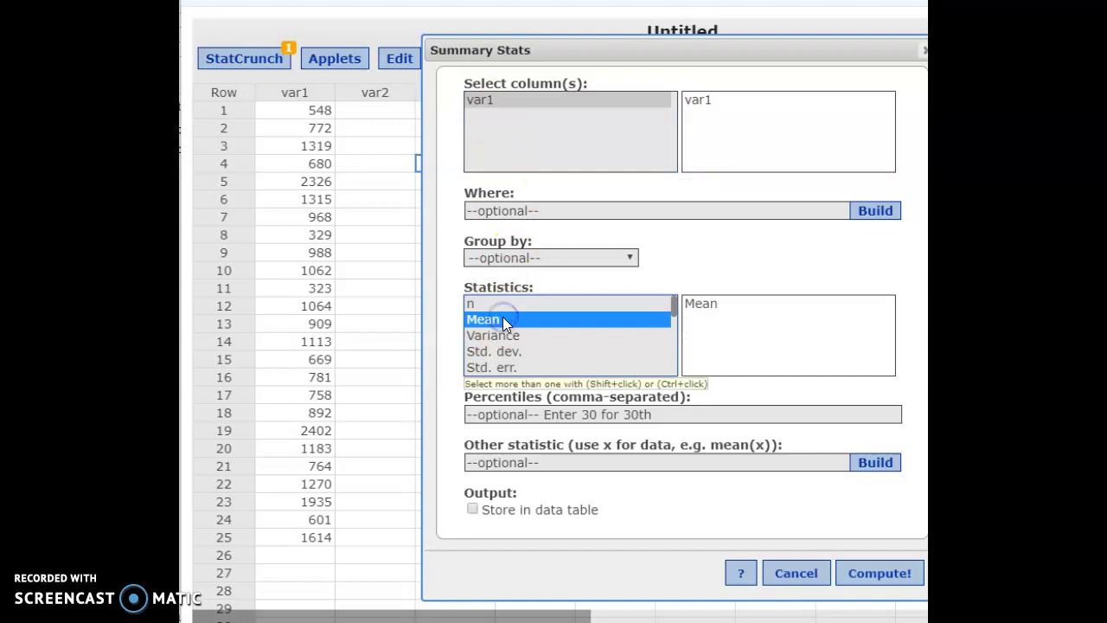
left_click(496, 338)
left_click(496, 320)
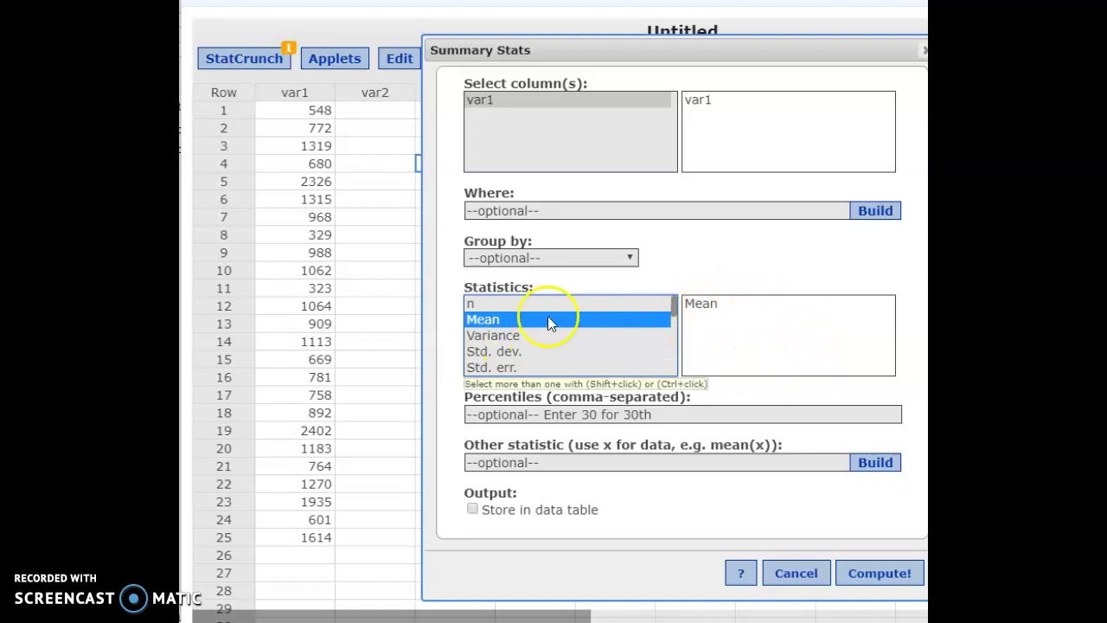
left_click(498, 336, "ctrl")
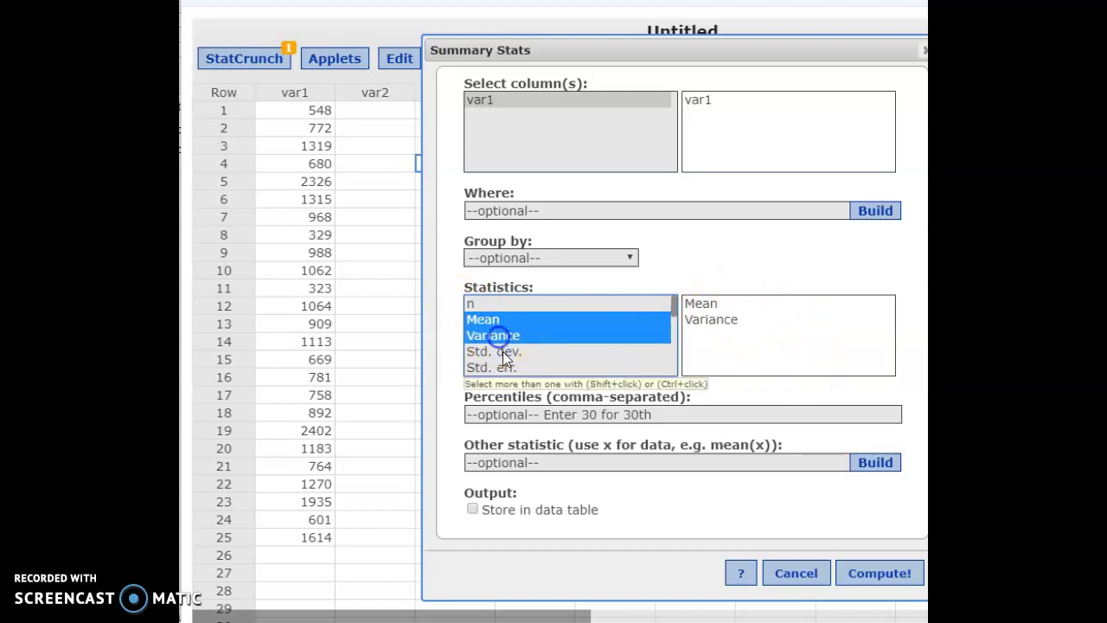
left_click(502, 351, "ctrl")
scroll(526, 316, "down", 2)
scroll(525, 316, "down", 2)
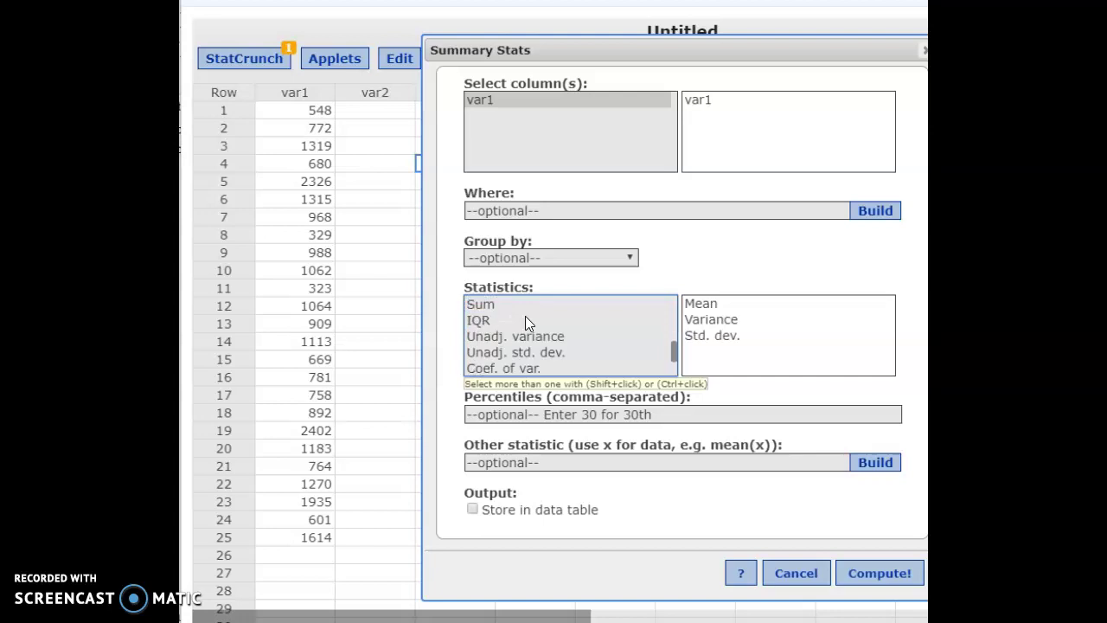
scroll(519, 312, "up", 2)
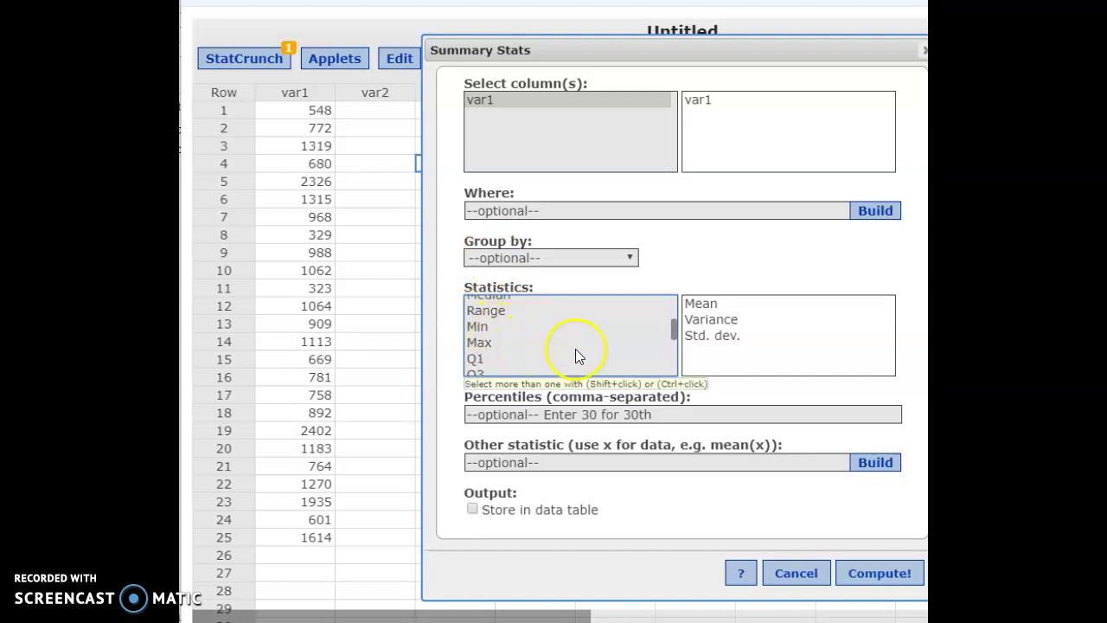
scroll(575, 348, "up", 3)
left_click_drag(675, 307, 674, 319)
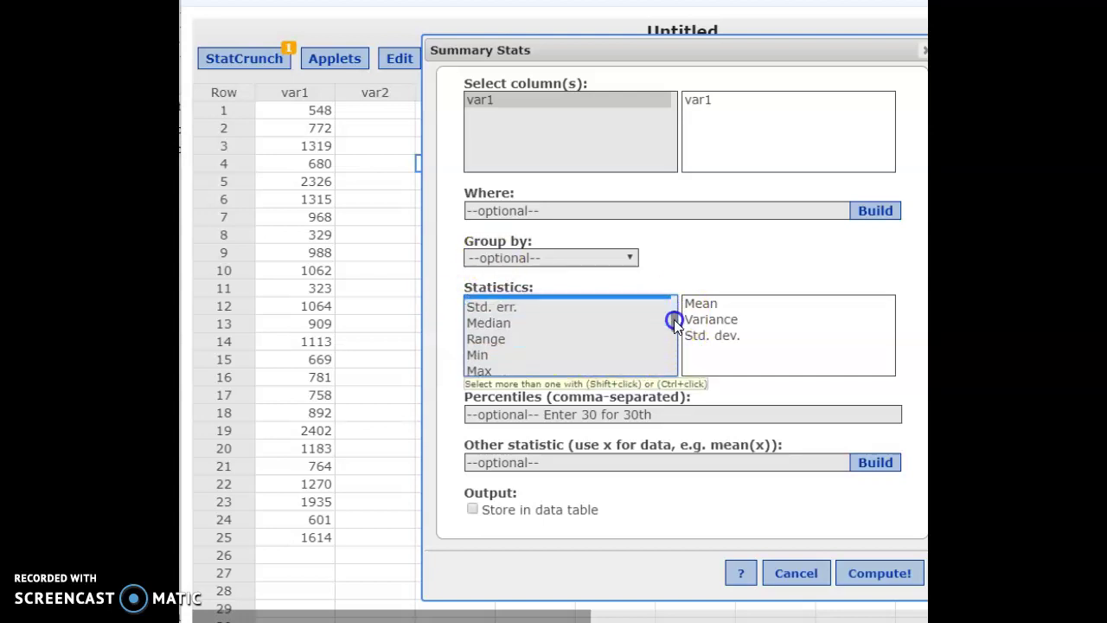
left_click(494, 323, "ctrl")
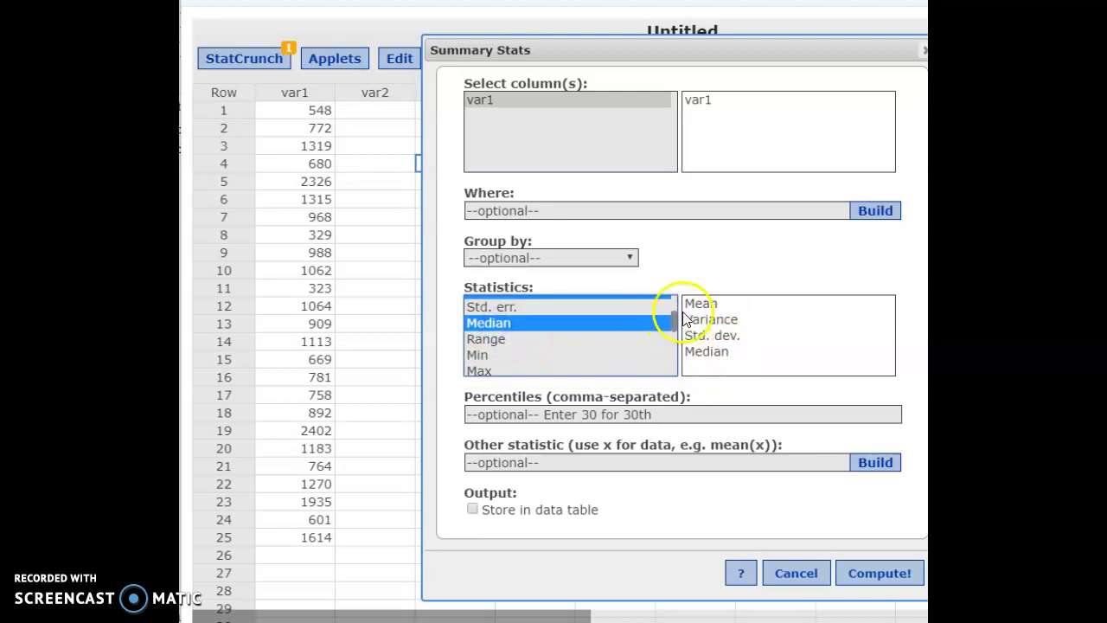
Compute the summary statistics for var1 and move the results window closer to the data column to read them
left_click(877, 575)
left_click_drag(871, 161, 621, 162)
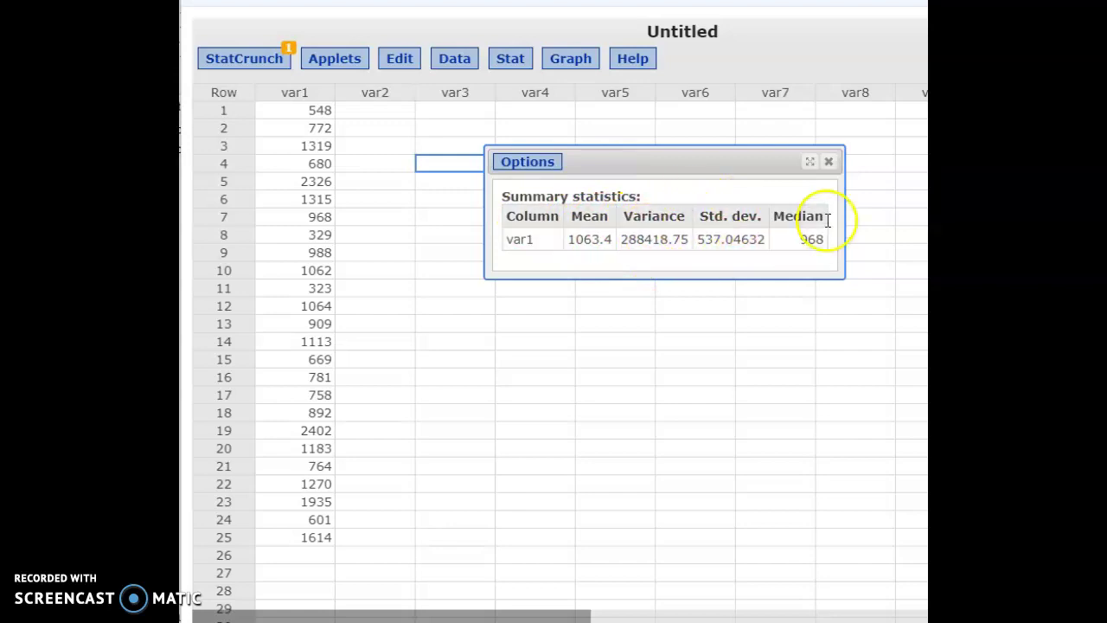
left_click(574, 239)
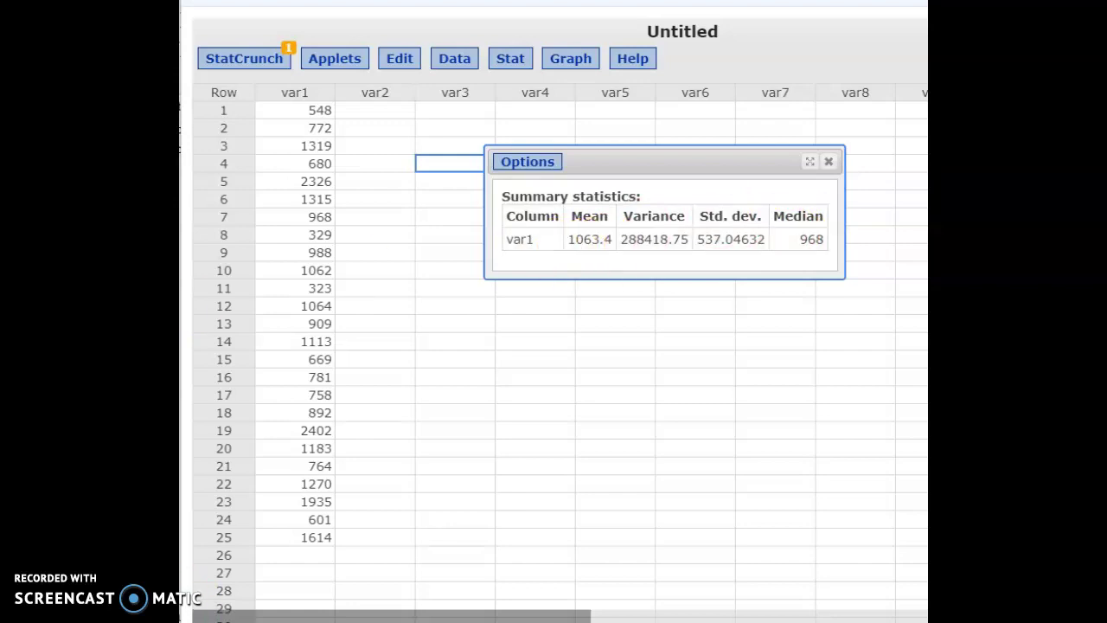
Switch to the assignment page, highlight the prompt about the interval for the middle 68% of the sample, and return to StatCrunch
key("alt+Tab")
left_click_drag(294, 235, 524, 269)
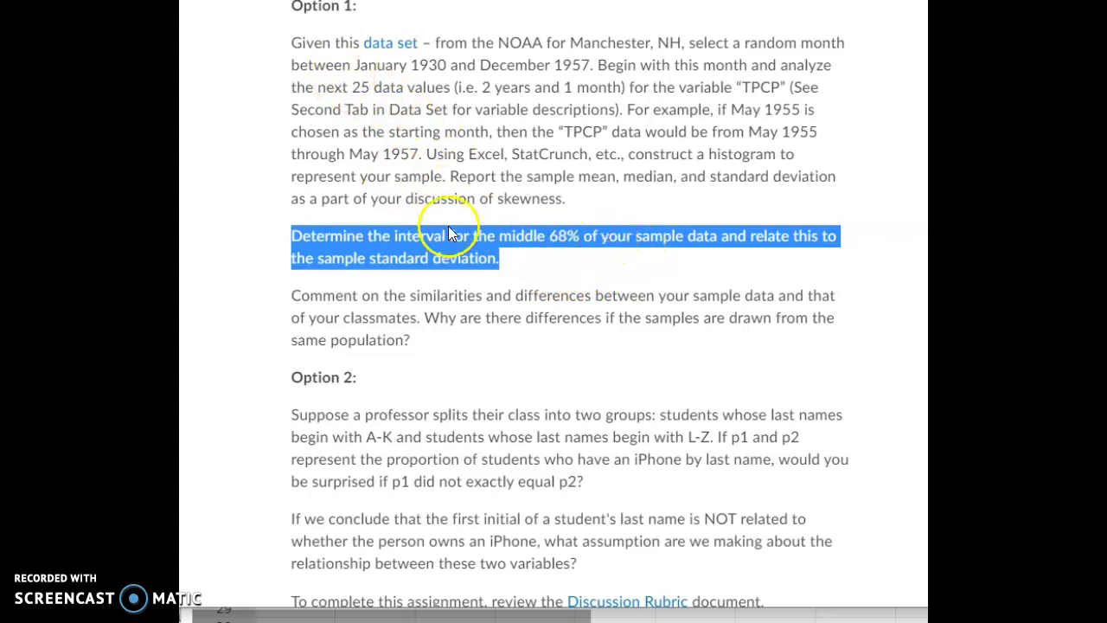
left_click(550, 275)
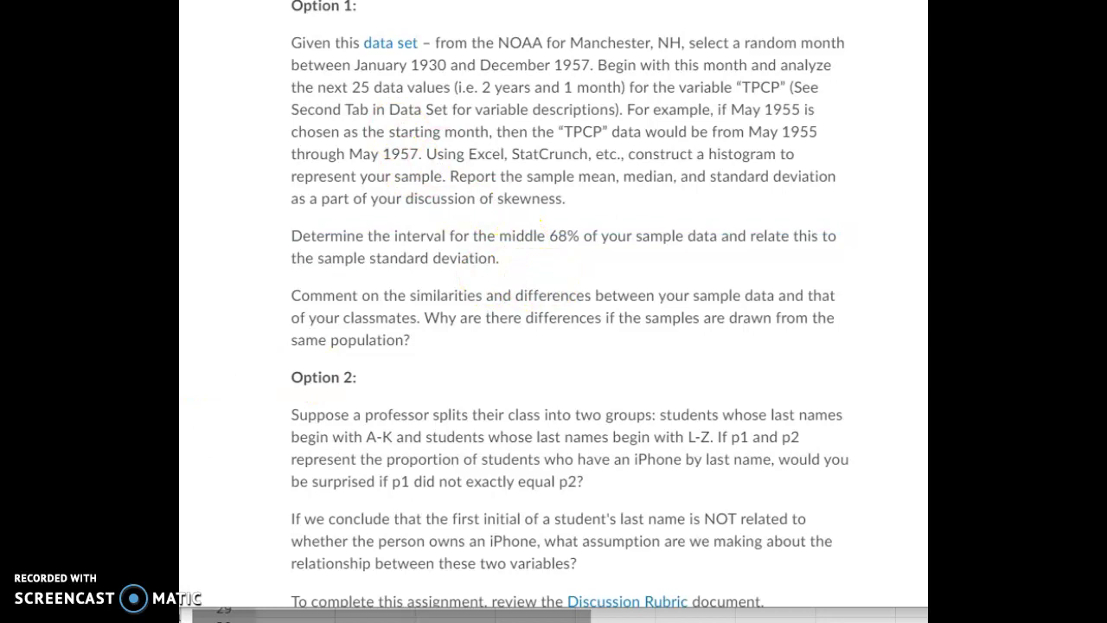
key("alt+Tab")
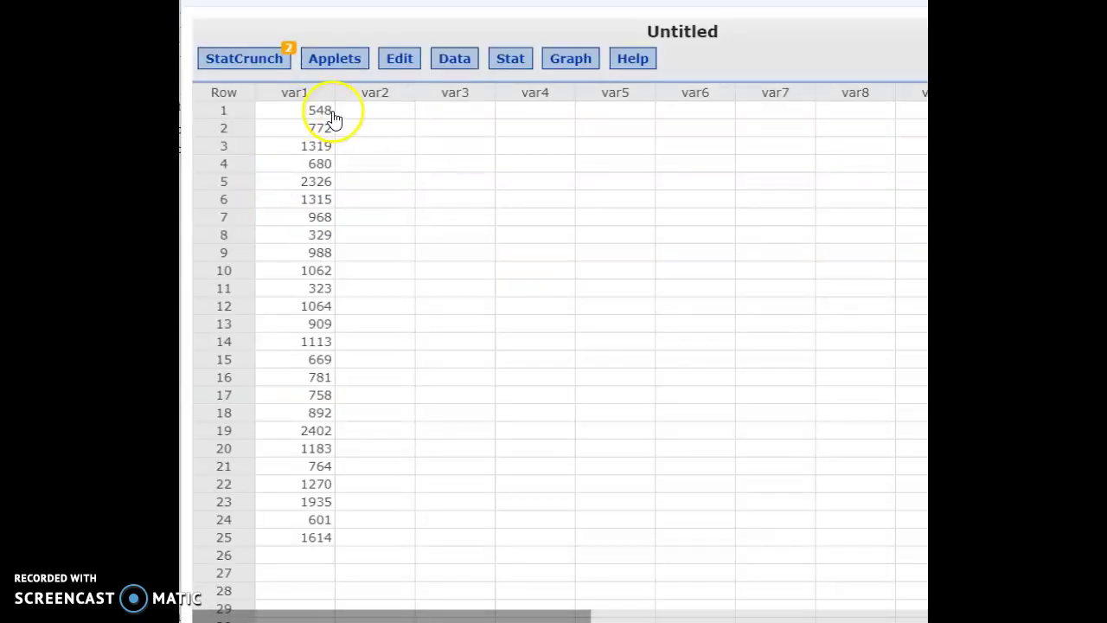
Sort the var1 column by var1 in ascending order, replacing the current column, and move the sort report closer to the data
left_click(455, 59)
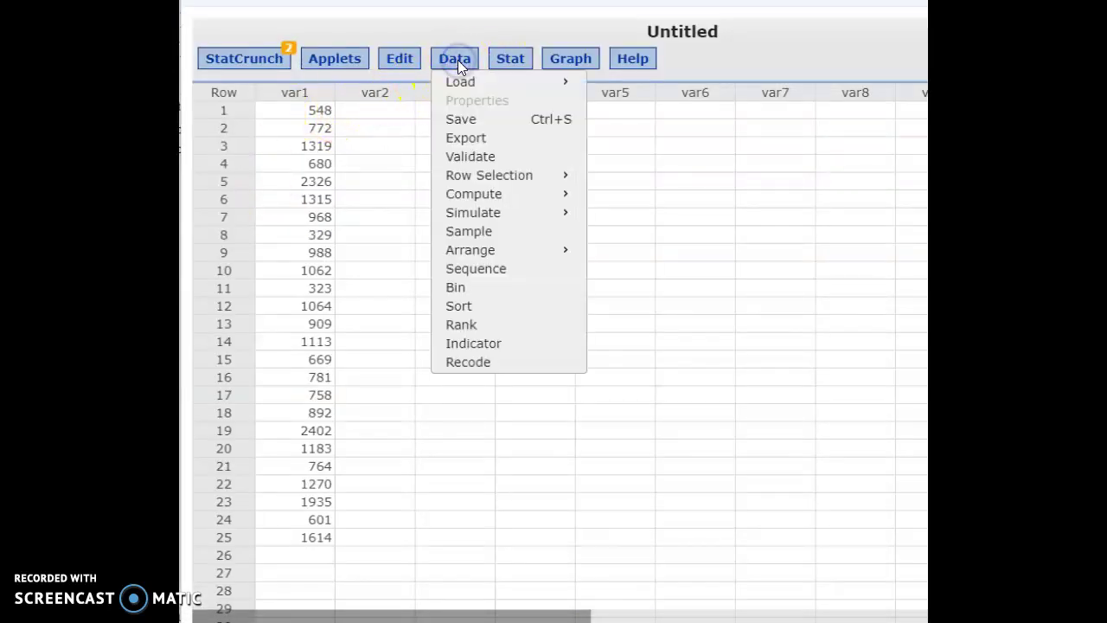
left_click(473, 309)
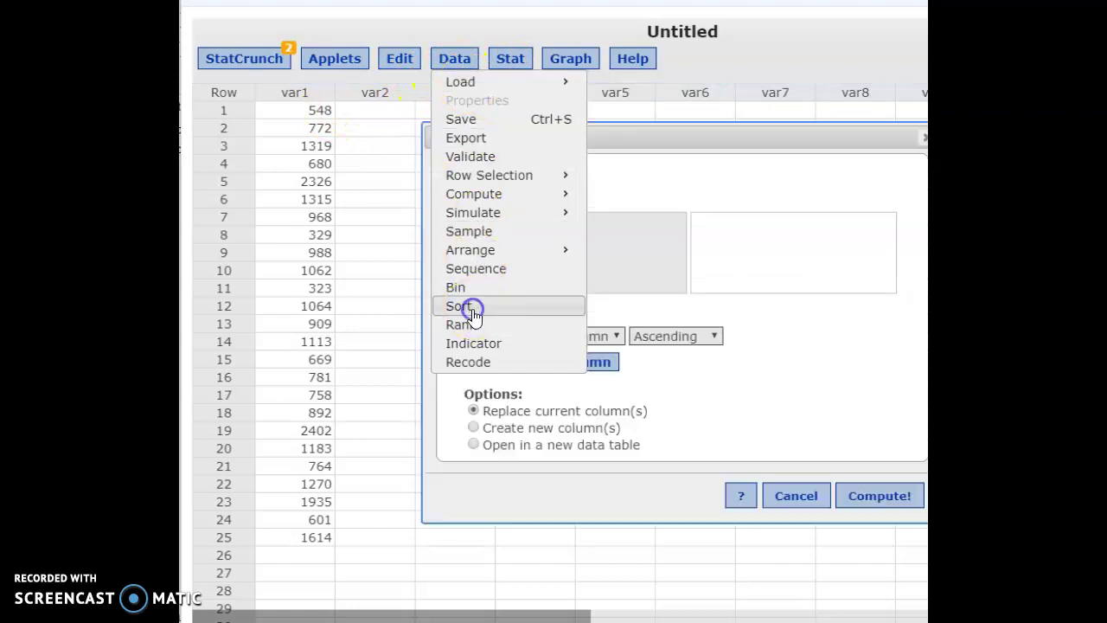
left_click(473, 205)
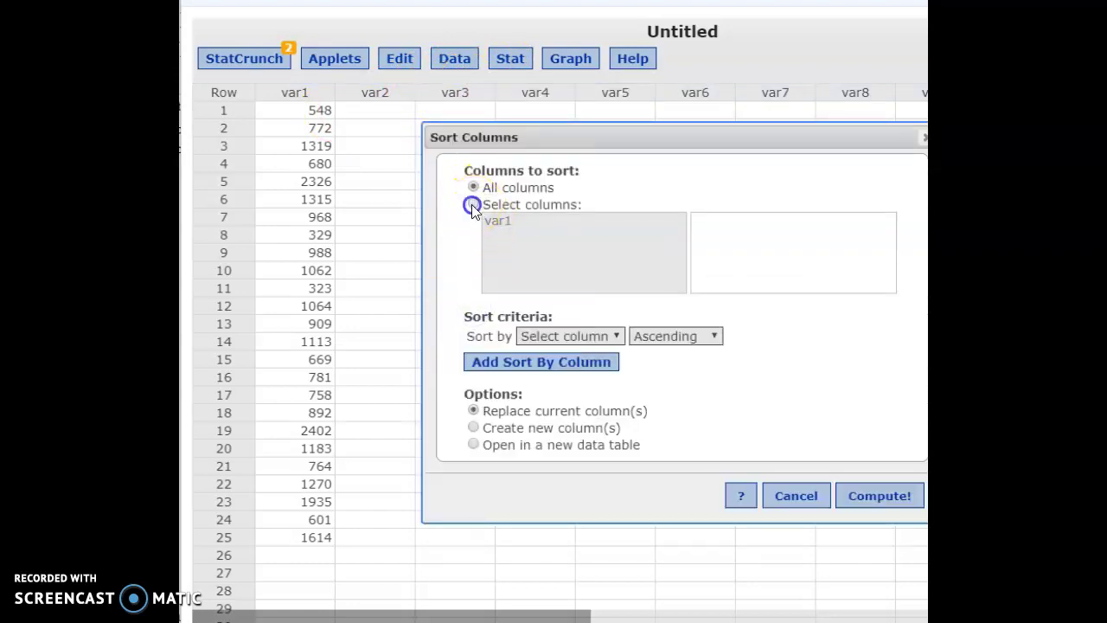
left_click(497, 223)
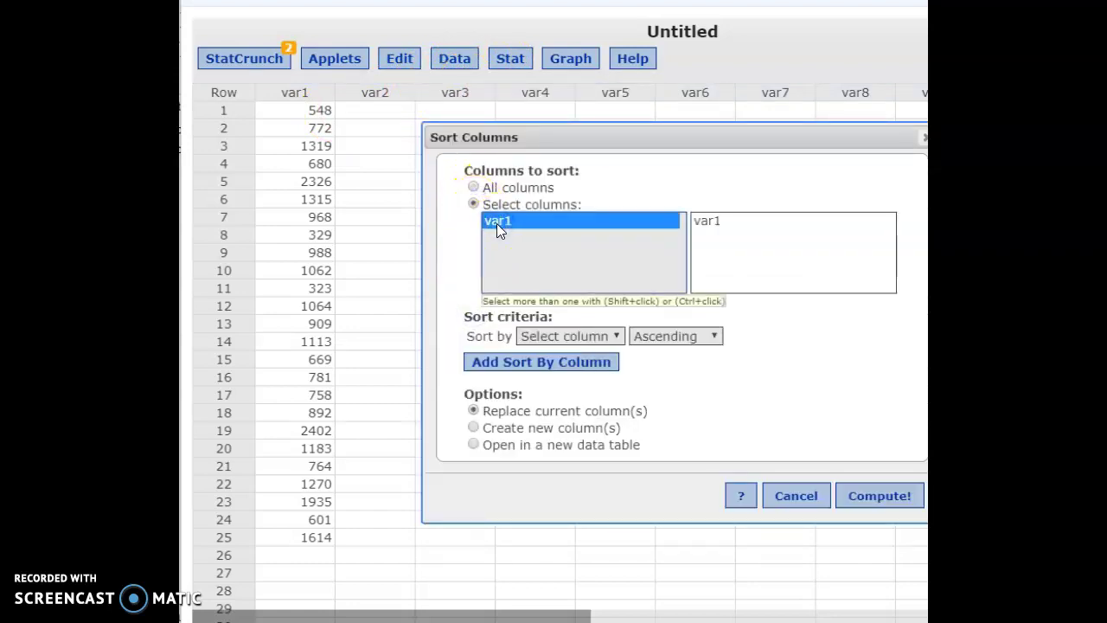
left_click(682, 337)
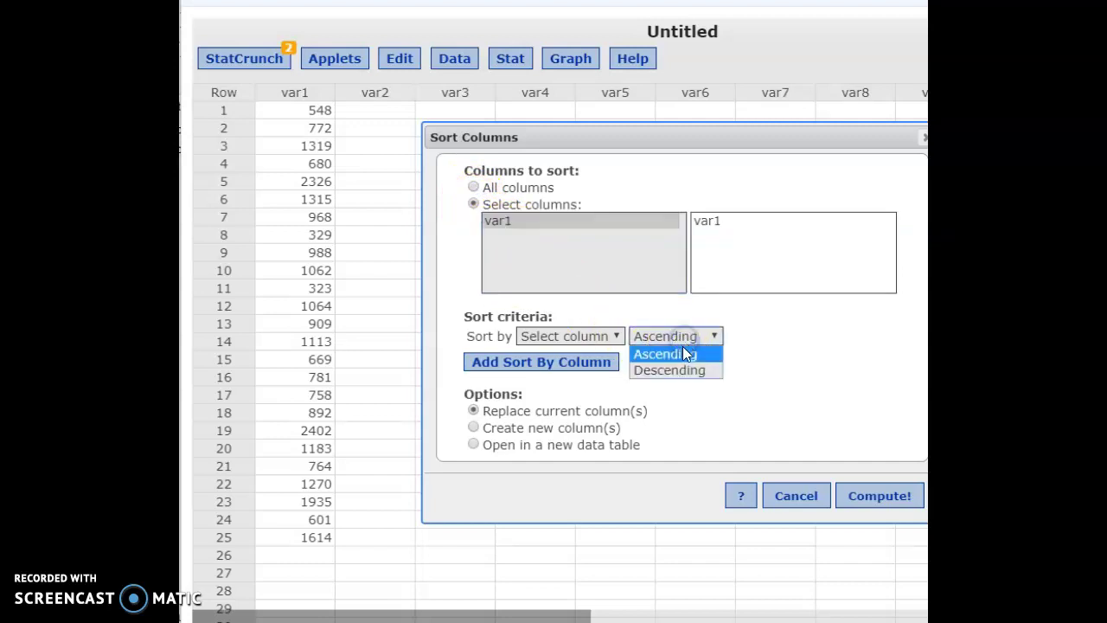
left_click(679, 358)
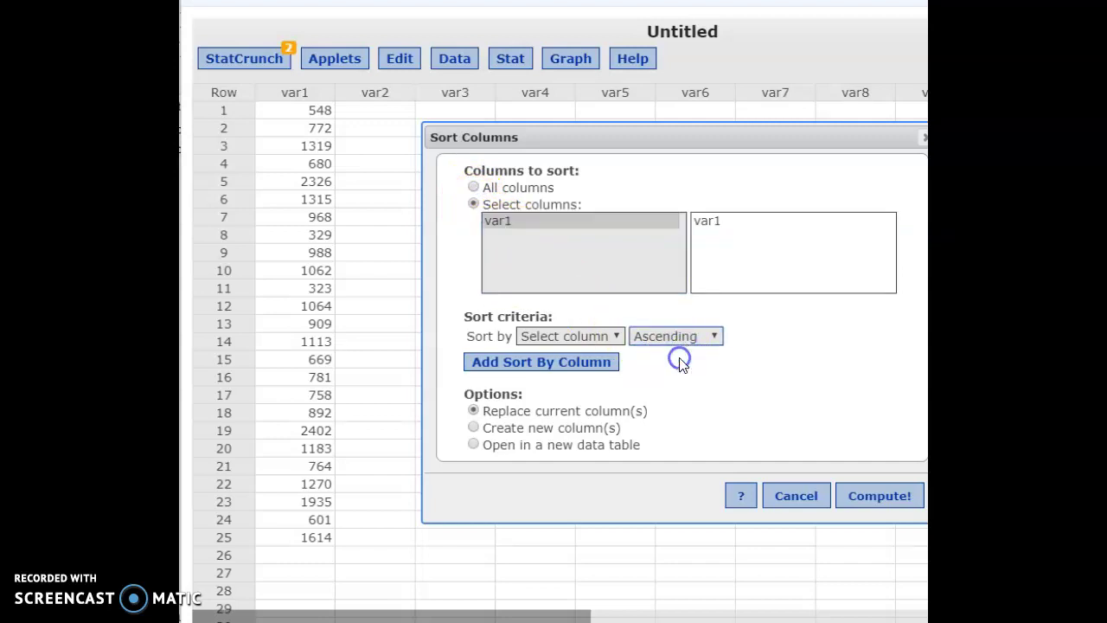
left_click(894, 511)
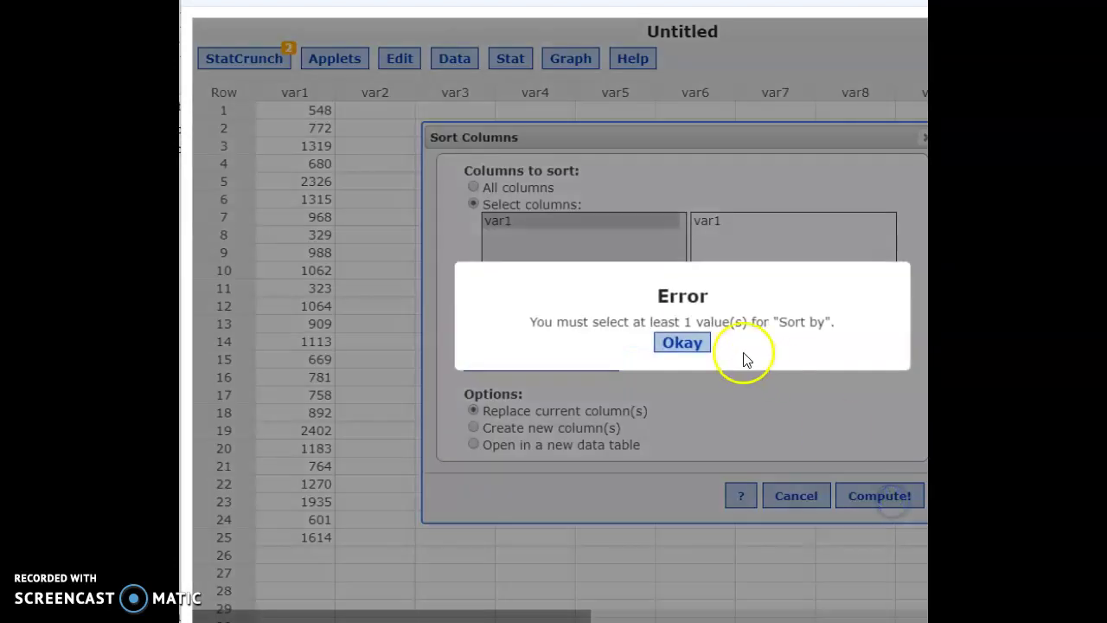
left_click(699, 346)
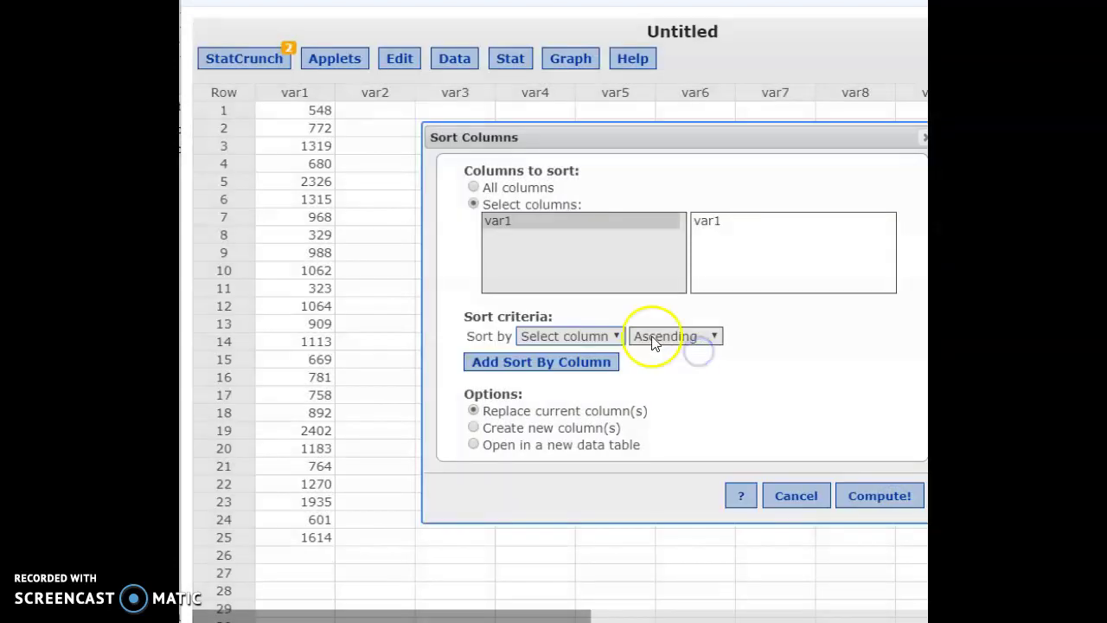
left_click(590, 338)
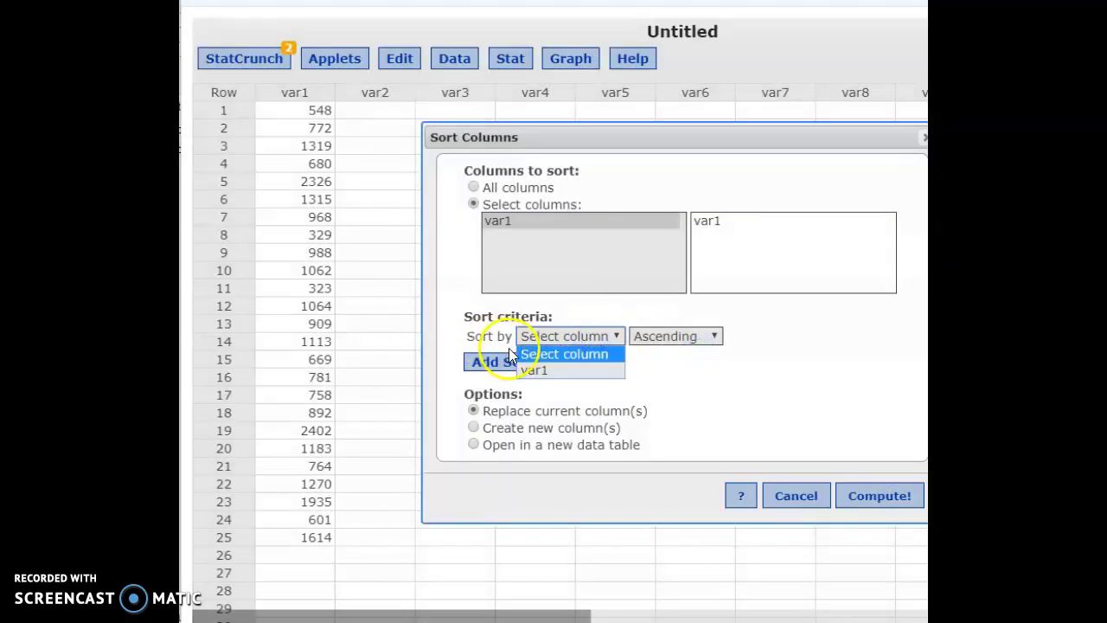
left_click(536, 372)
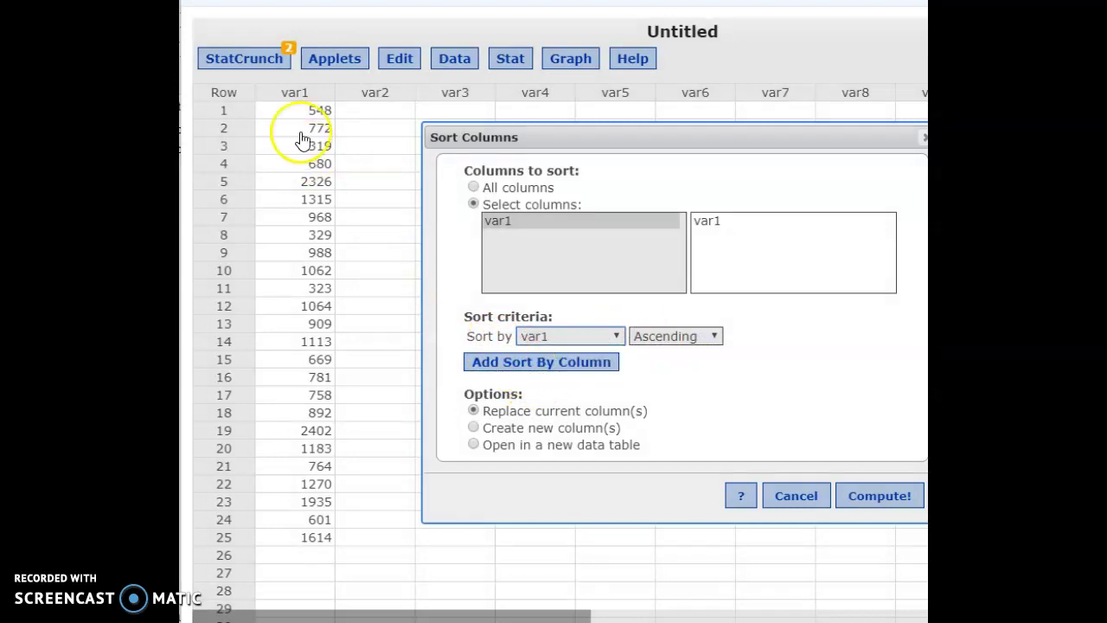
left_click(874, 512)
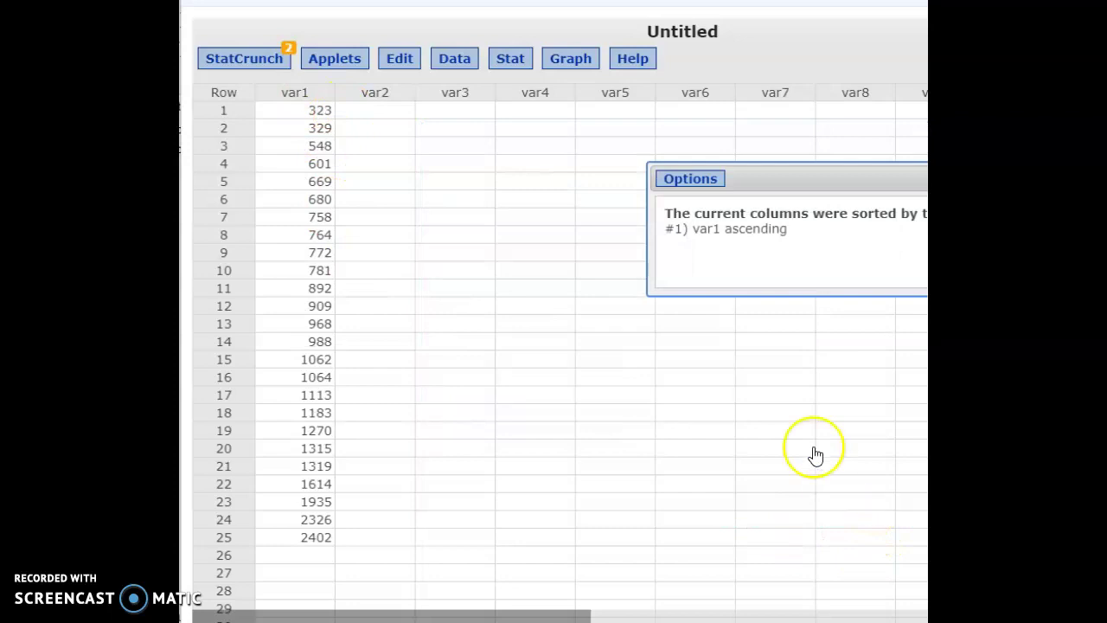
left_click_drag(796, 165, 548, 167)
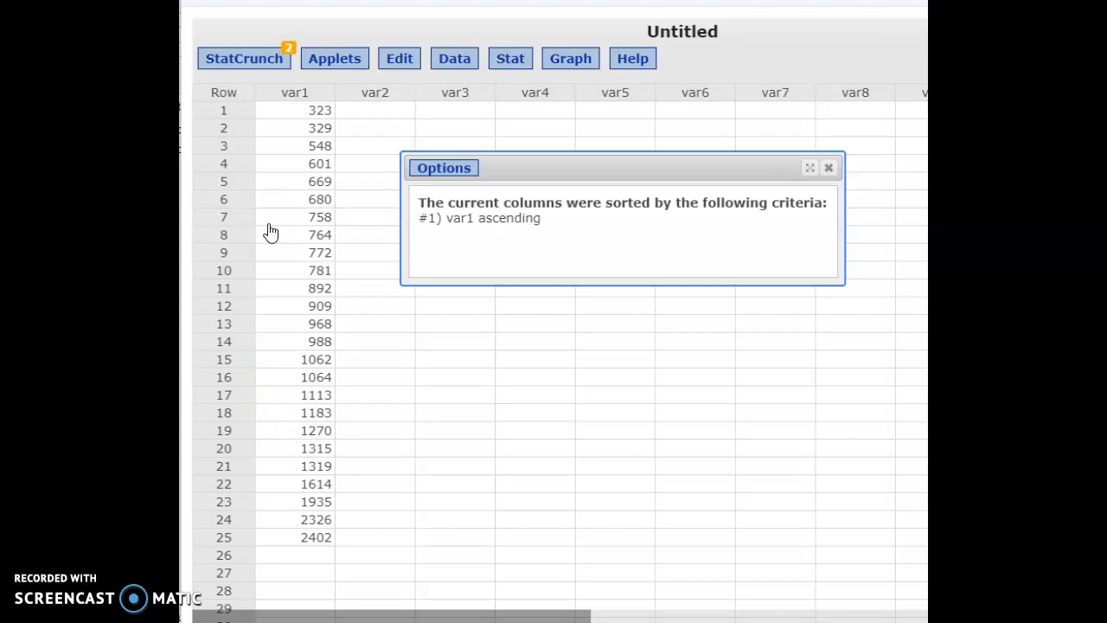
Mark rows 5 through 21 of the sorted var1 column as the middle 68% and recheck the assignment prompt
left_click_drag(303, 110, 298, 167)
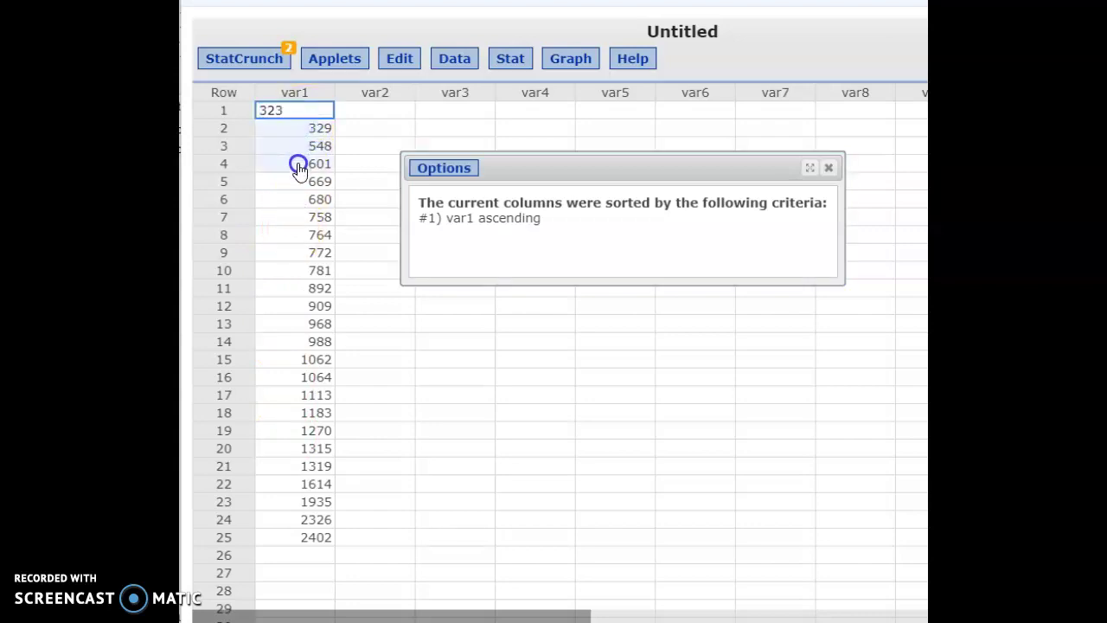
mouse_move(296, 538)
left_mouse_down()
mouse_move(289, 484)
mouse_move(316, 437)
mouse_move(329, 179)
left_mouse_up()
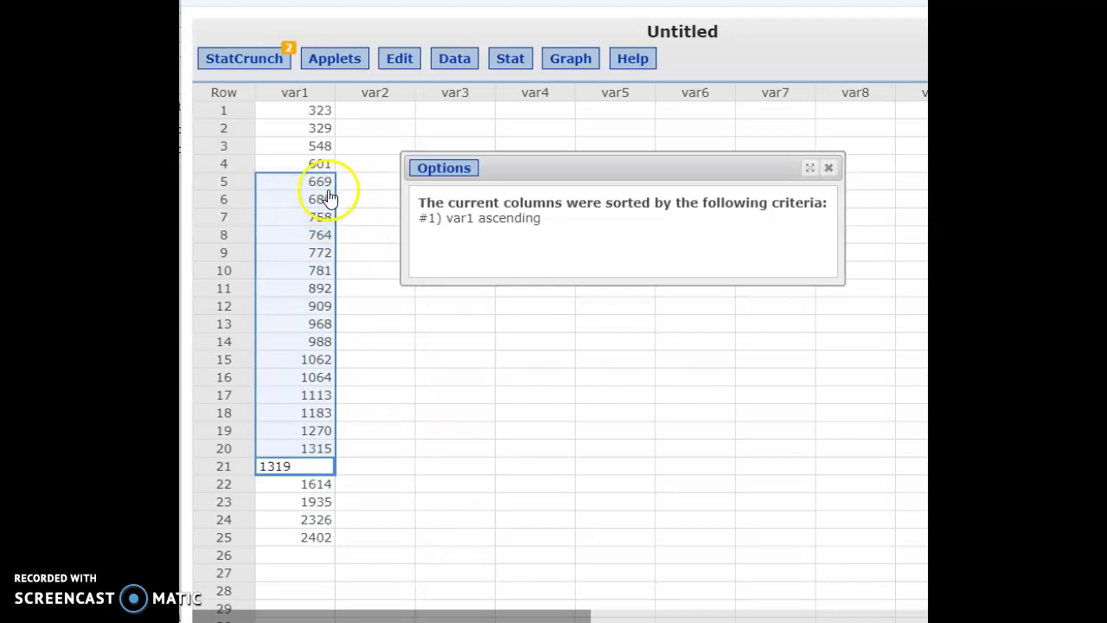
left_click(289, 466)
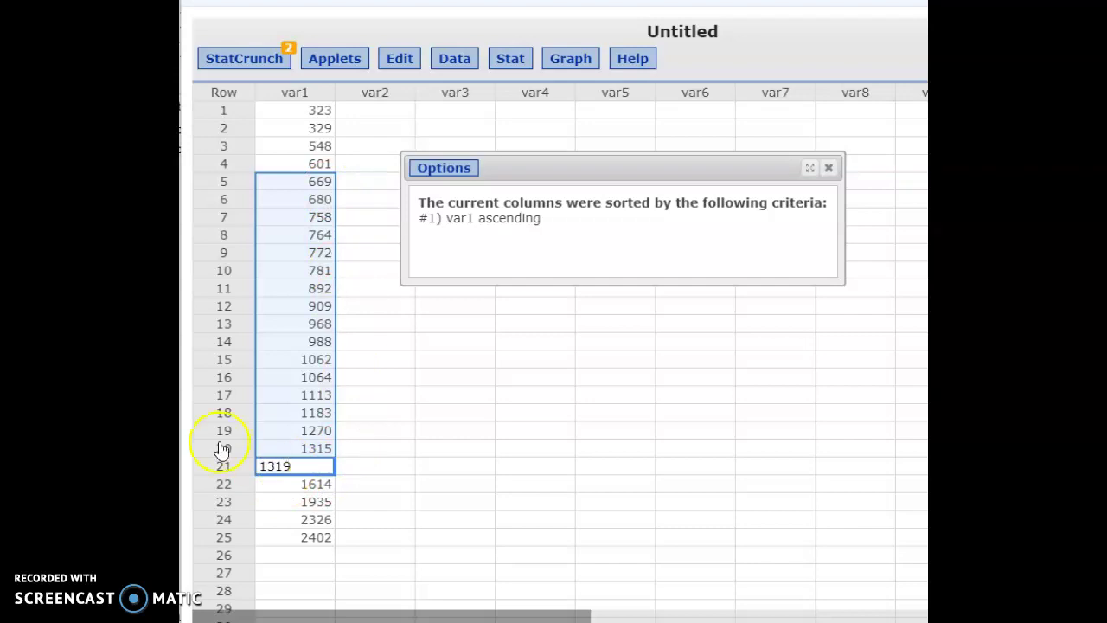
key("alt+Tab")
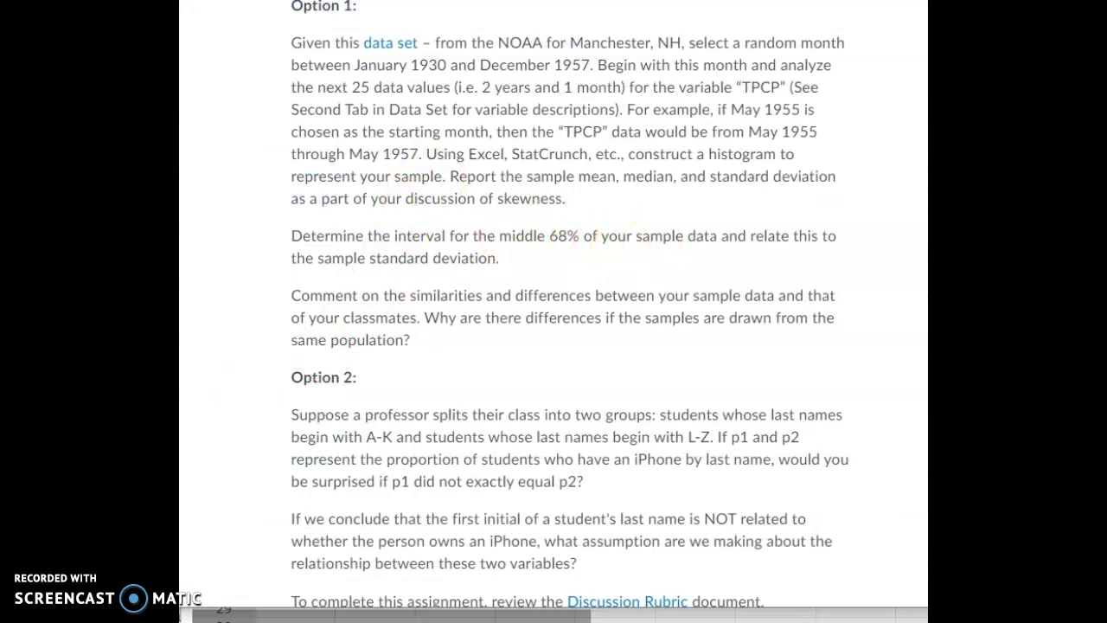
key("alt+Tab")
Redisplay the hidden summary statistics for var1 and arrange the statistics and histogram windows beside the sorted data
left_click(251, 58)
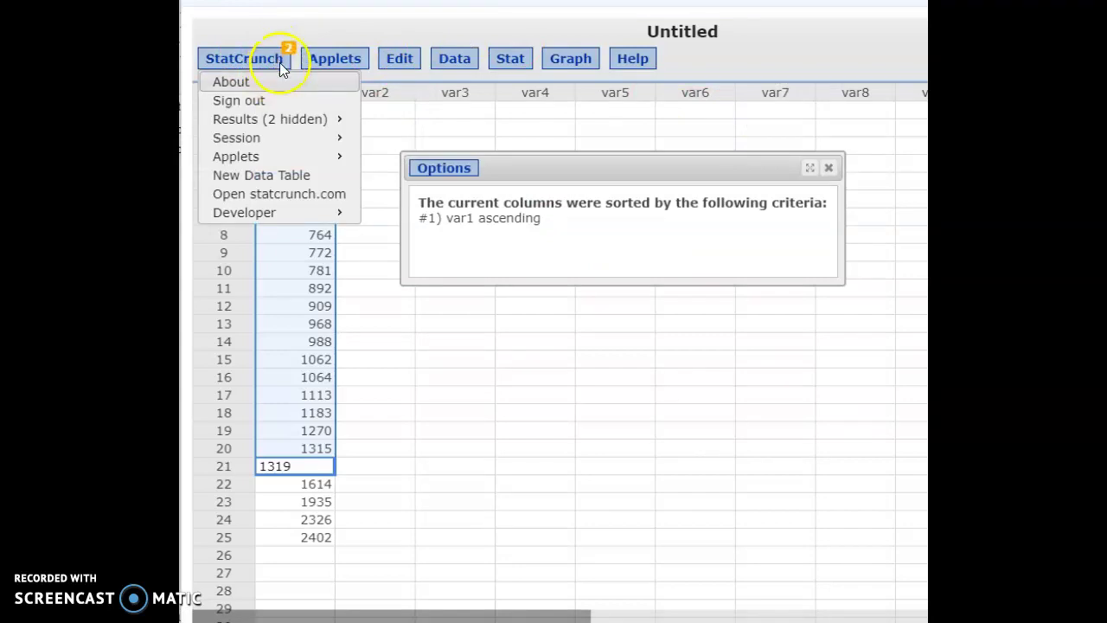
left_click(280, 56)
left_click(279, 56)
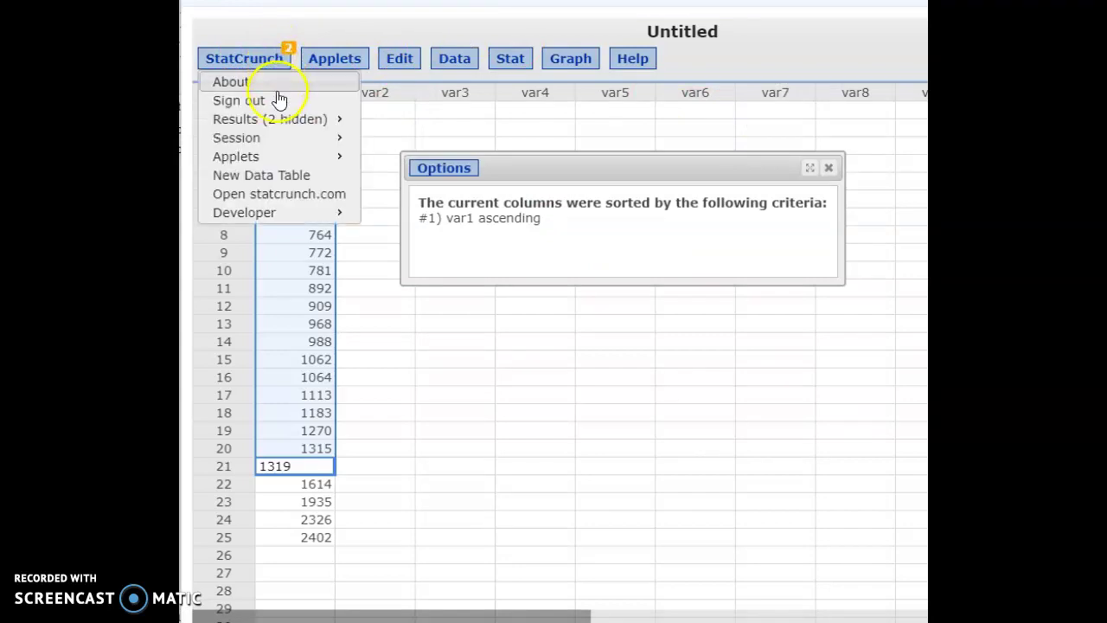
mouse_move(282, 122)
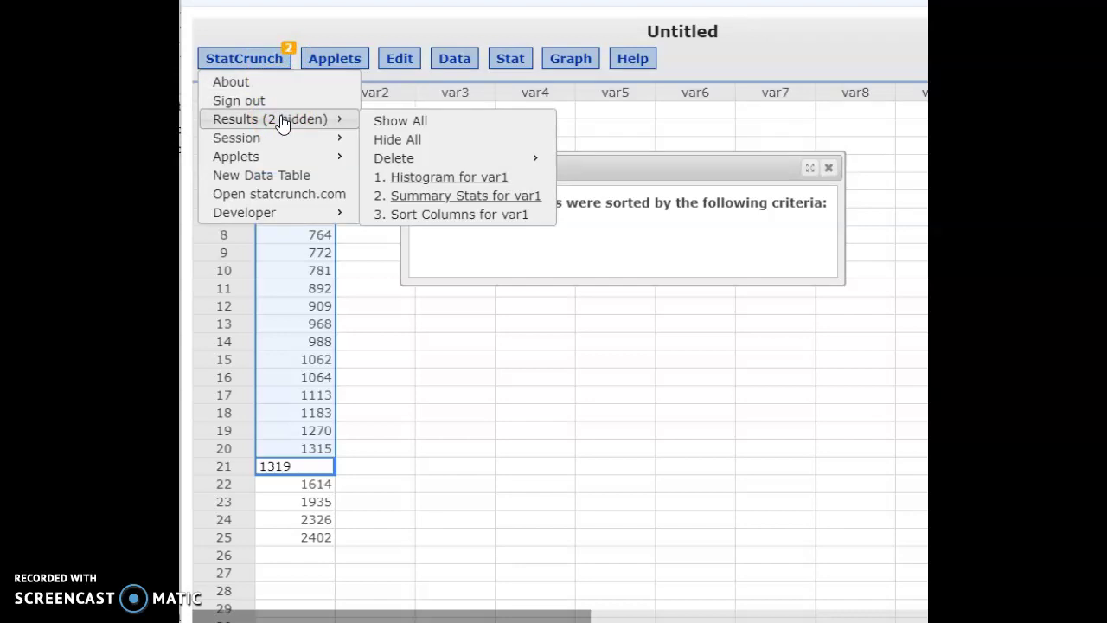
left_click(446, 198)
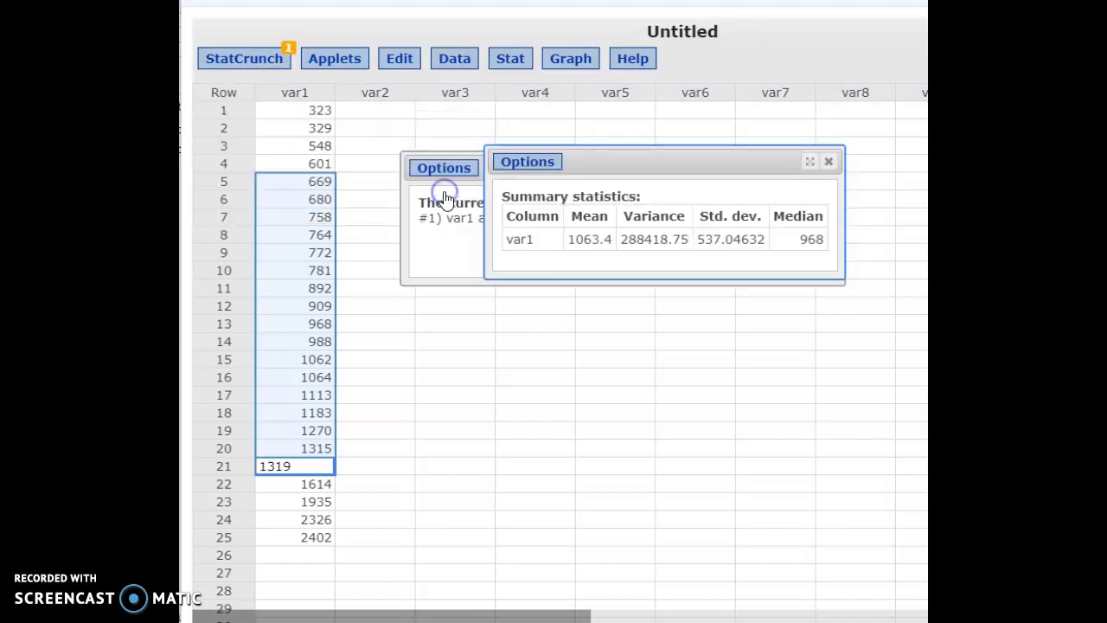
left_click_drag(613, 163, 509, 134)
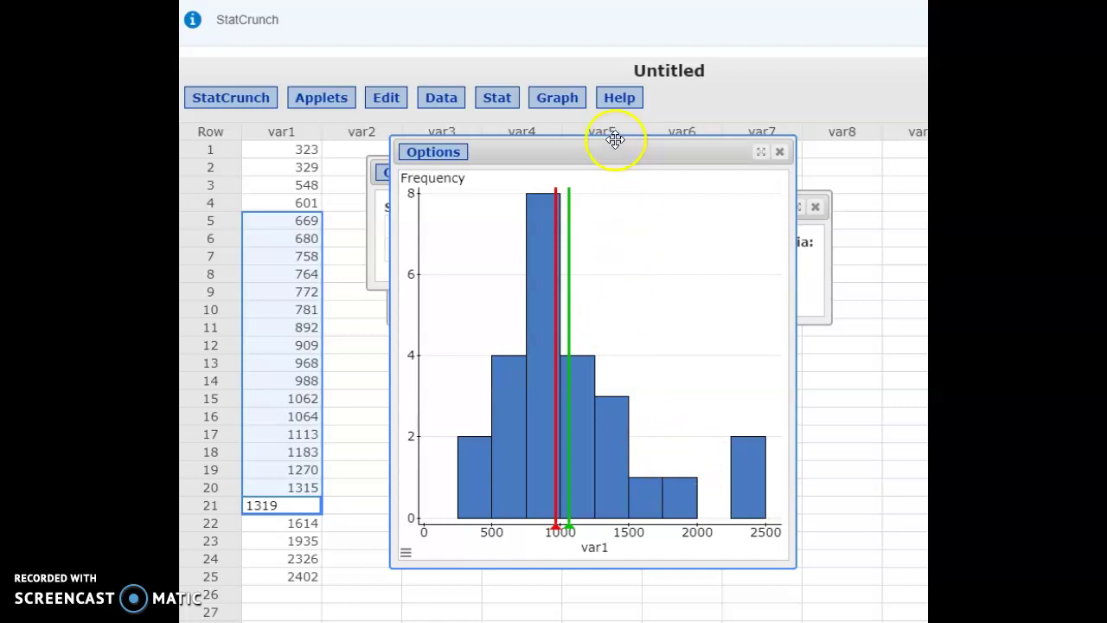
left_click_drag(606, 148, 543, 166)
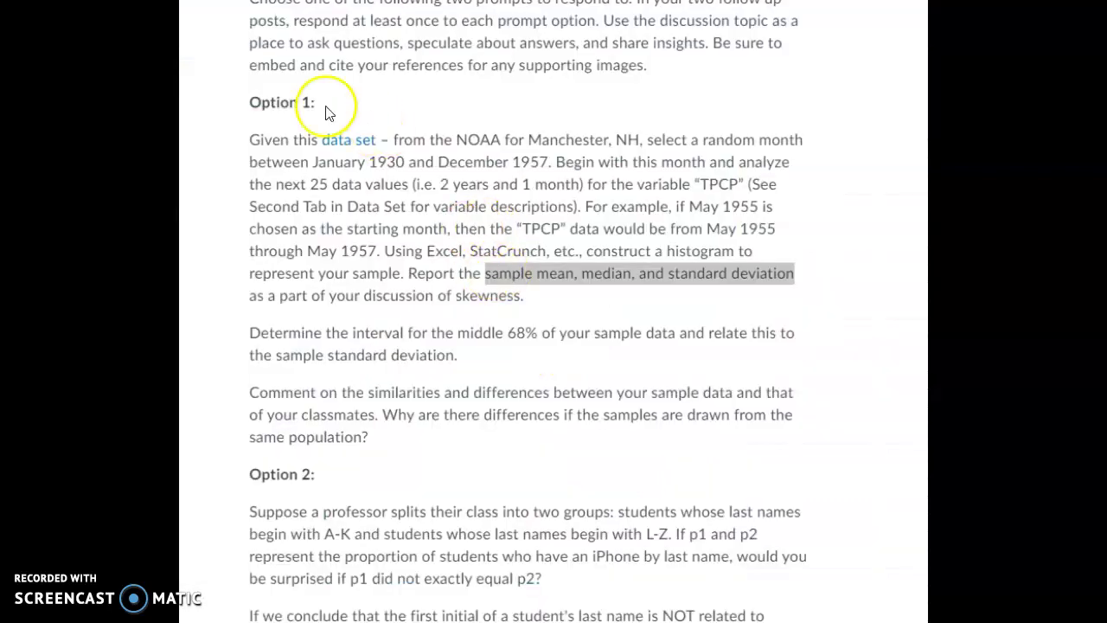
Highlight the assignment's question comparing the sample with classmates' data, followed by its sample mean, median and standard deviation requirement
left_click(263, 399)
left_click_drag(263, 399, 374, 437)
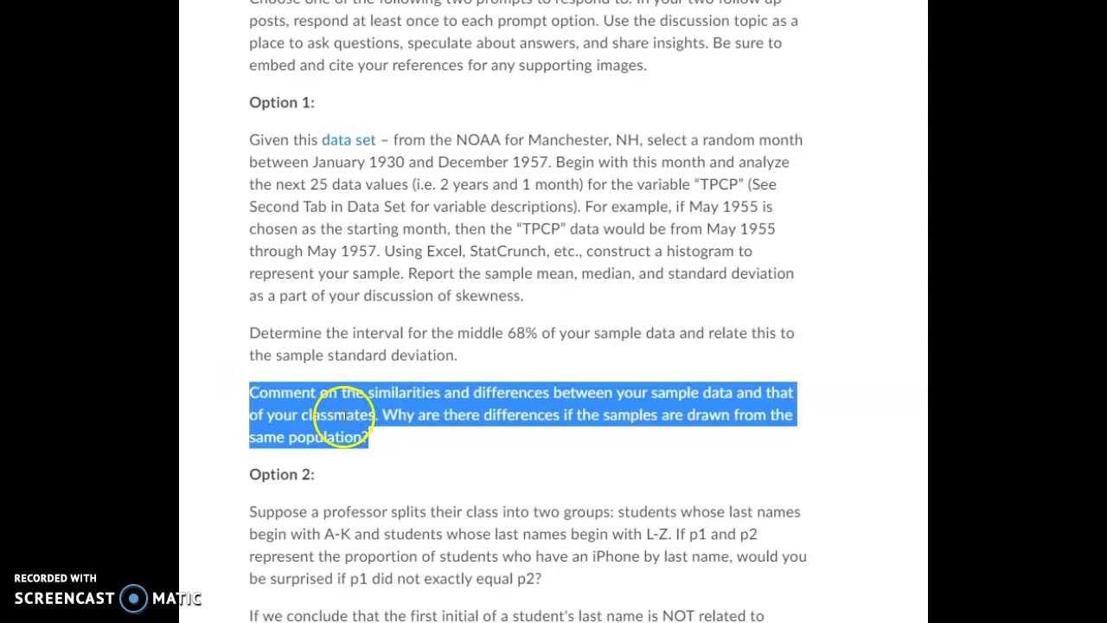
left_click(442, 440)
left_click_drag(484, 273, 794, 279)
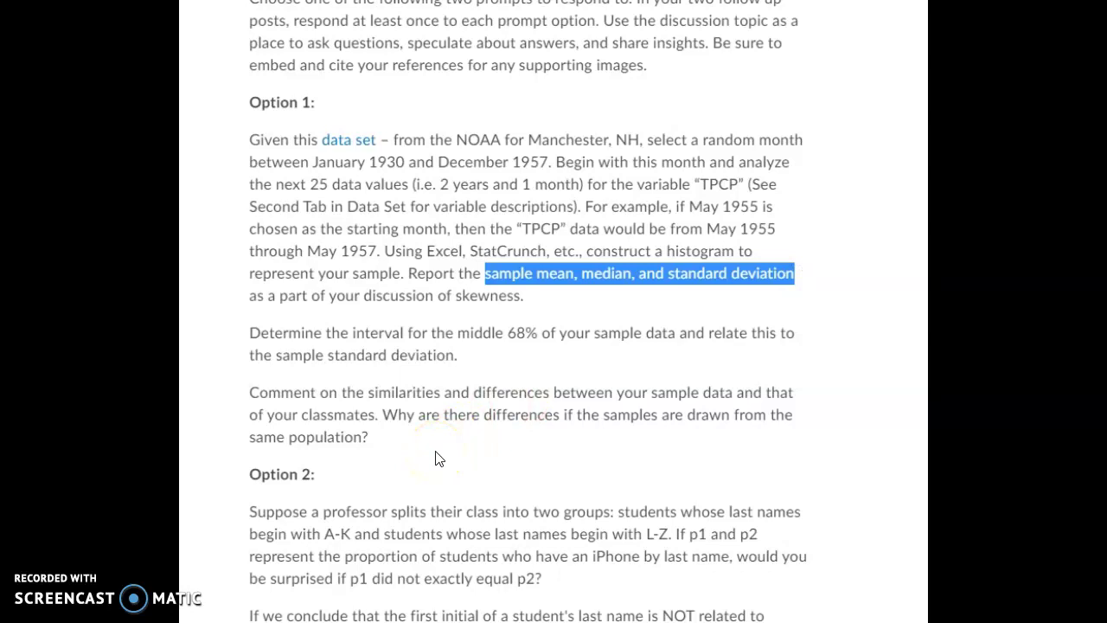
key("alt+Tab")
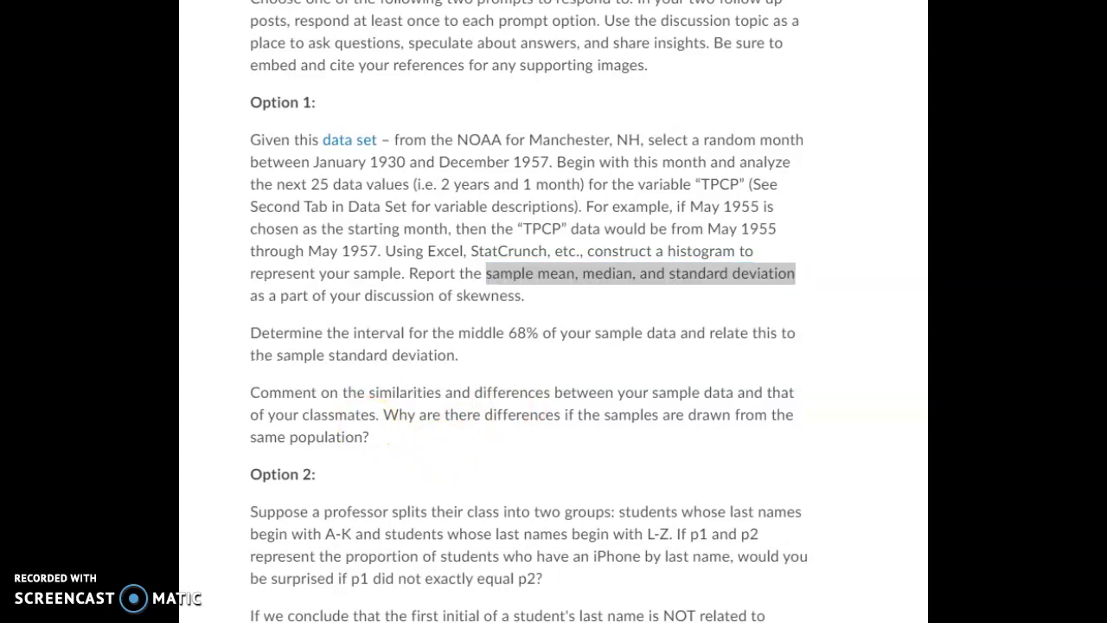